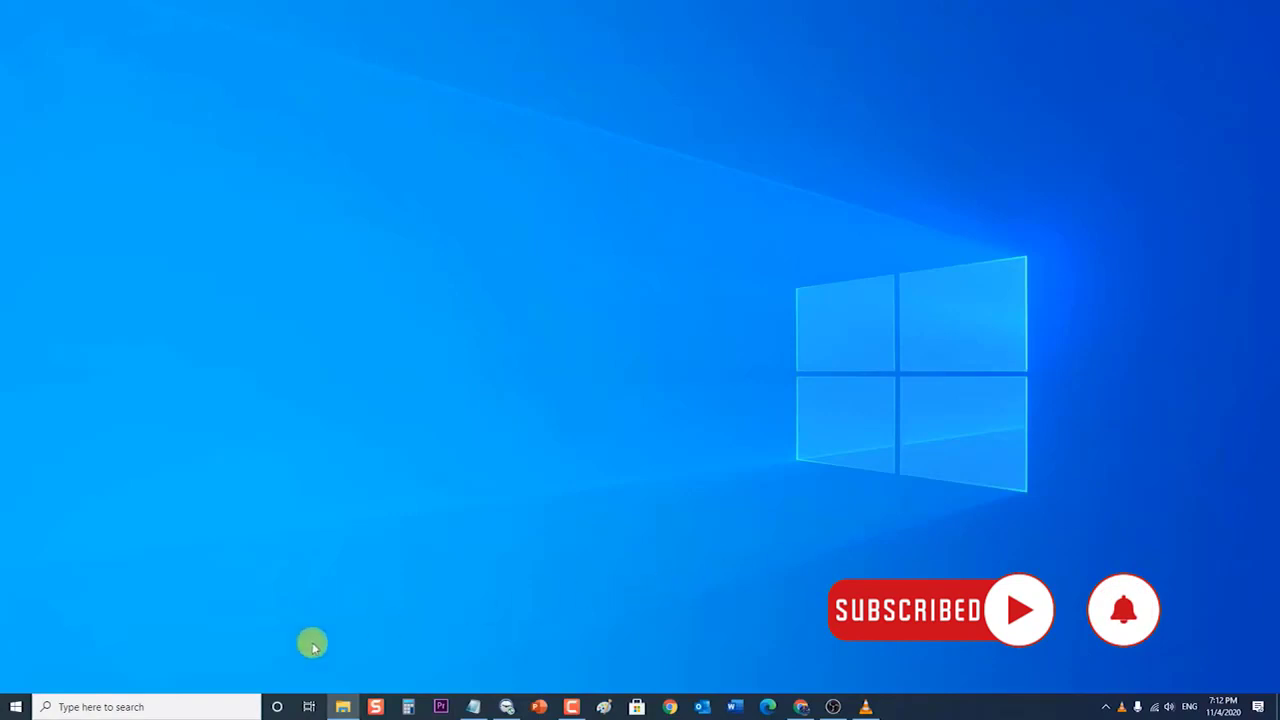
Step: Open the Start menu's power options, then dismiss them without choosing anything
{"action": "left_click", "coordinate": [15, 707]}
{"action": "left_click", "coordinate": [15, 678]}
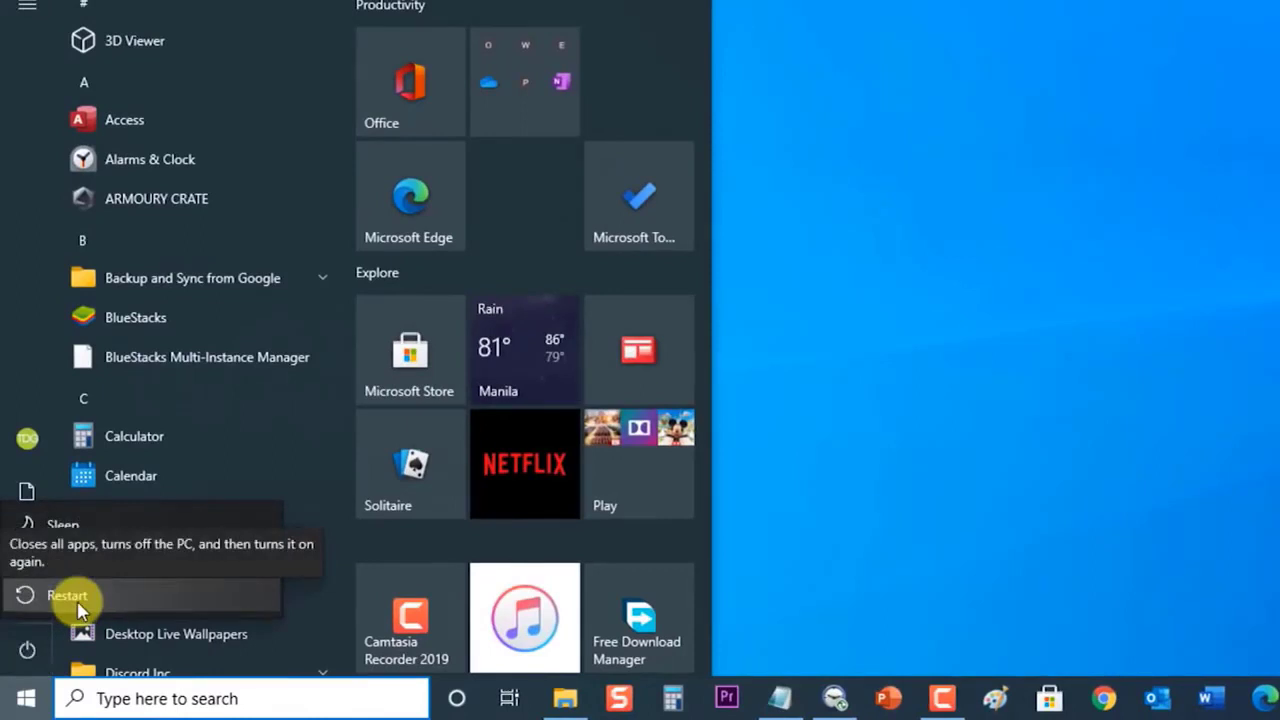
{"action": "left_click", "coordinate": [1006, 206]}
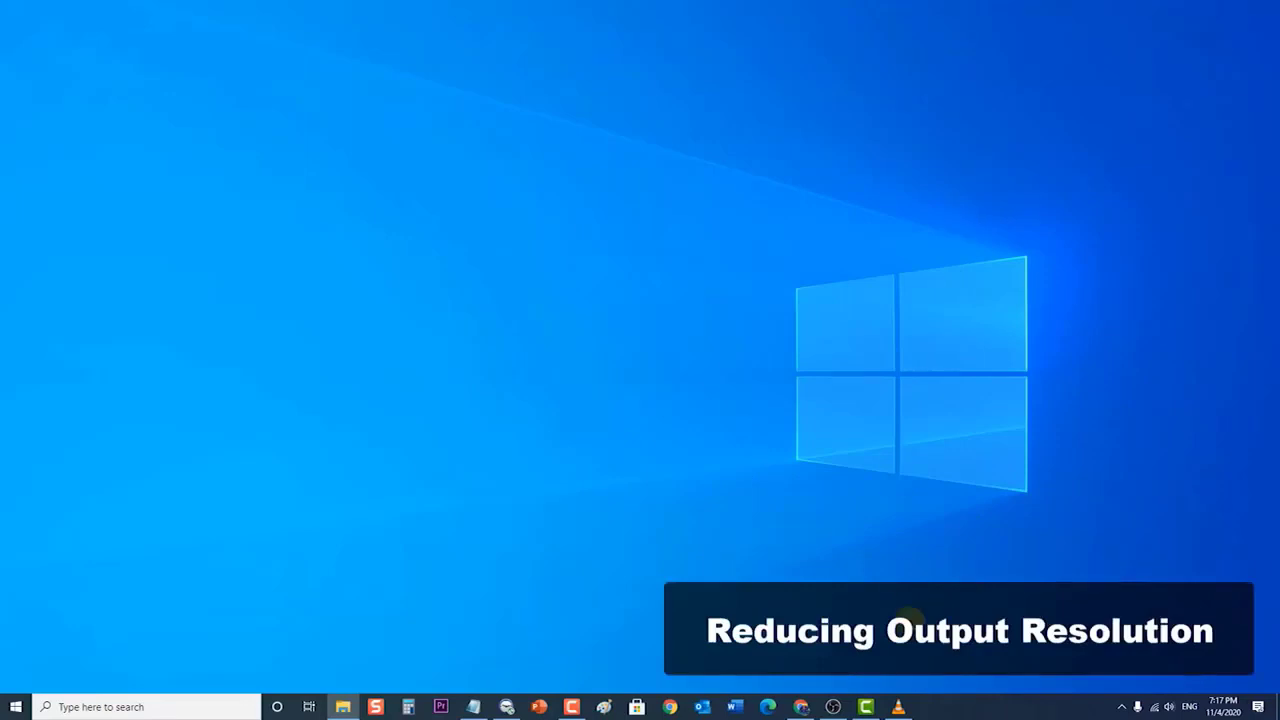
Step: Launch OBS, centre its window, and open Settings on the Video page at 1920x1080
{"action": "left_click", "coordinate": [832, 707]}
{"action": "left_click_drag", "start_coordinate": [443, 62], "coordinate": [636, 80]}
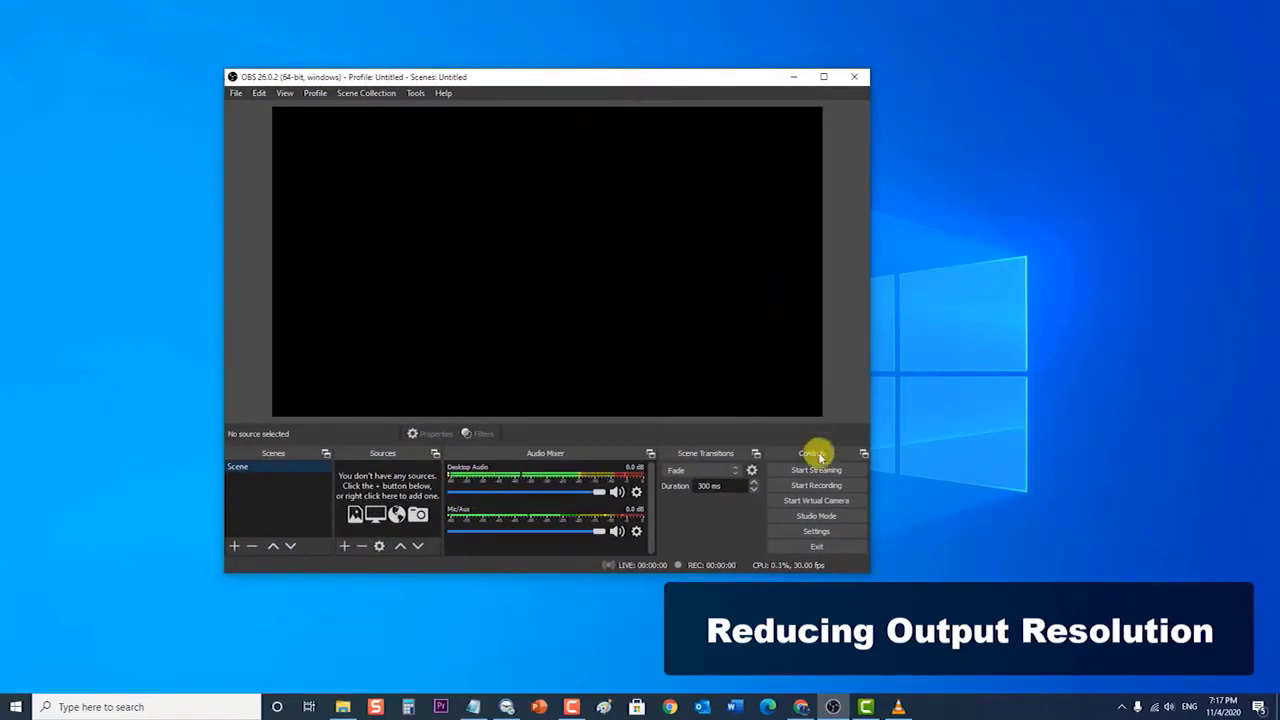
{"action": "left_click", "coordinate": [852, 537]}
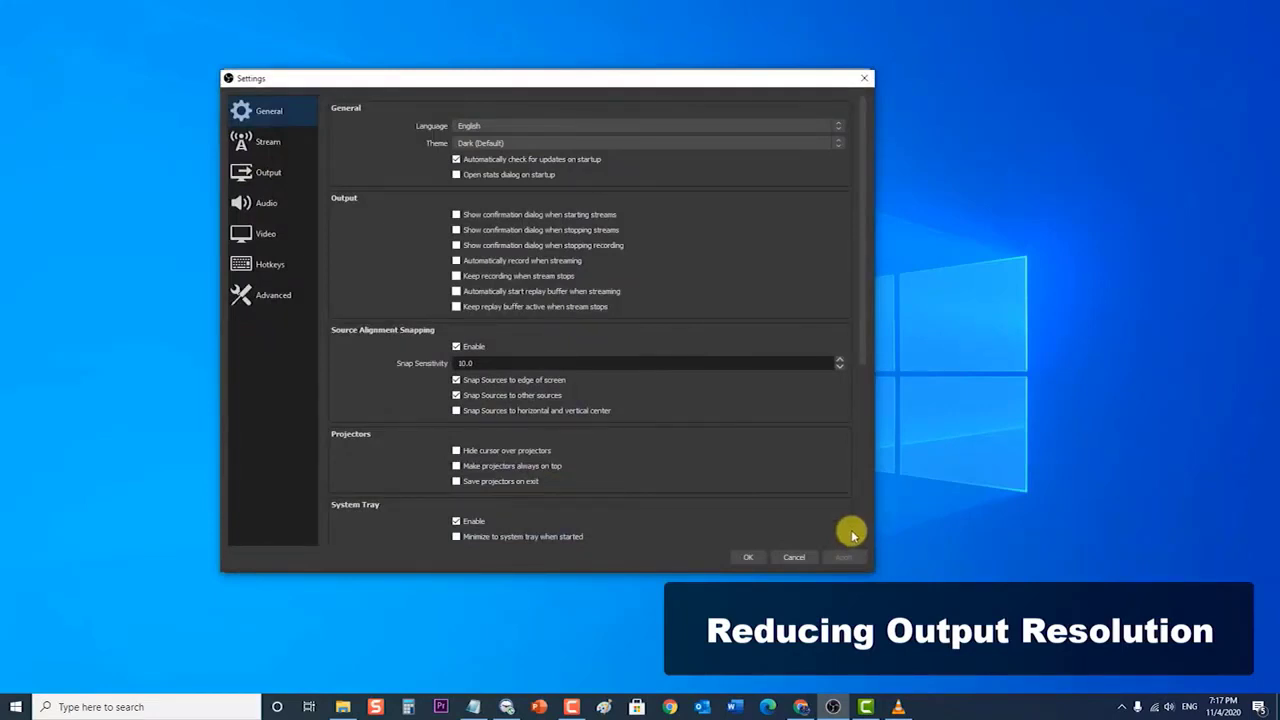
{"action": "left_click", "coordinate": [284, 236]}
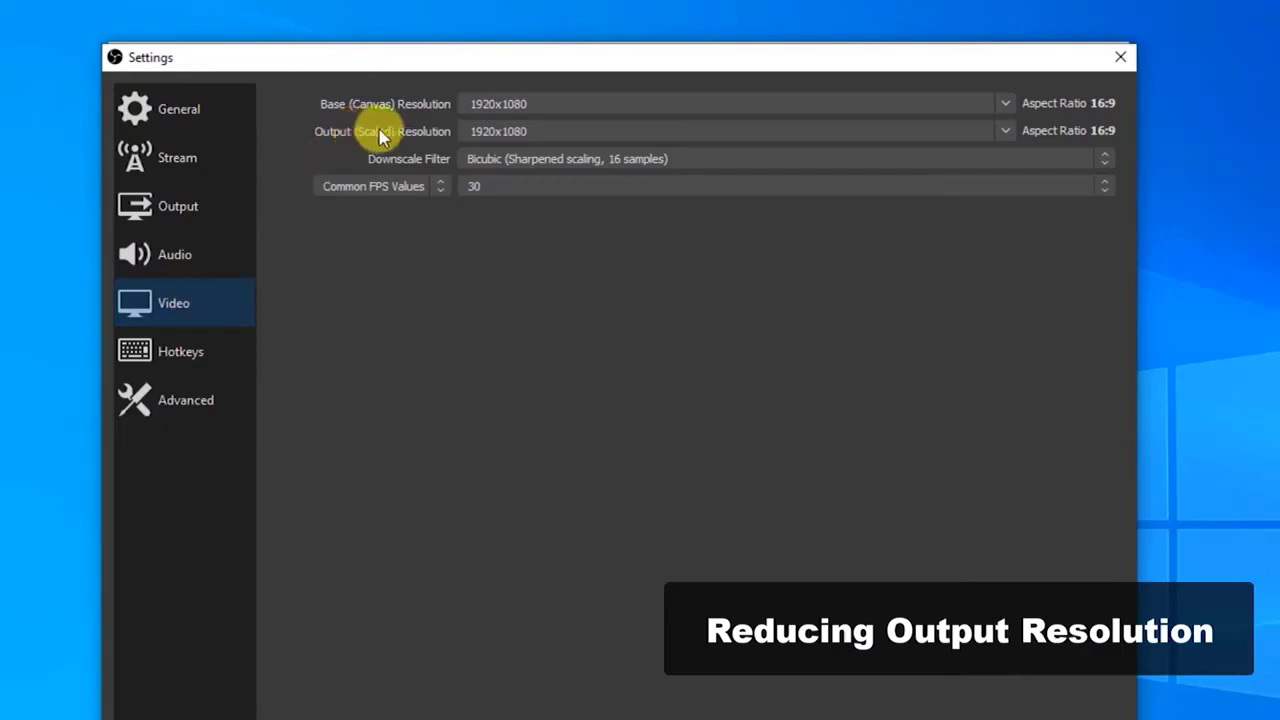
{"action": "left_click", "coordinate": [643, 131]}
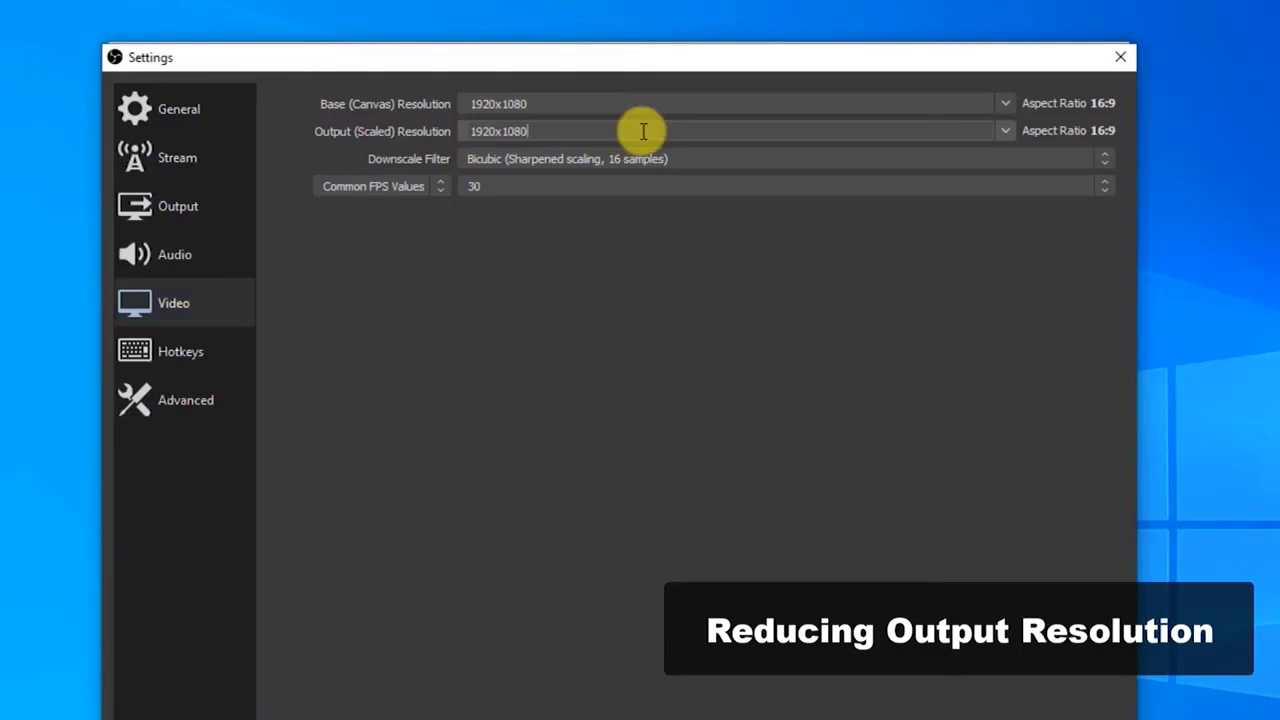
Step: Change the output (scaled) resolution to 1280x720, apply it, and close Settings
{"action": "left_click", "coordinate": [1004, 133]}
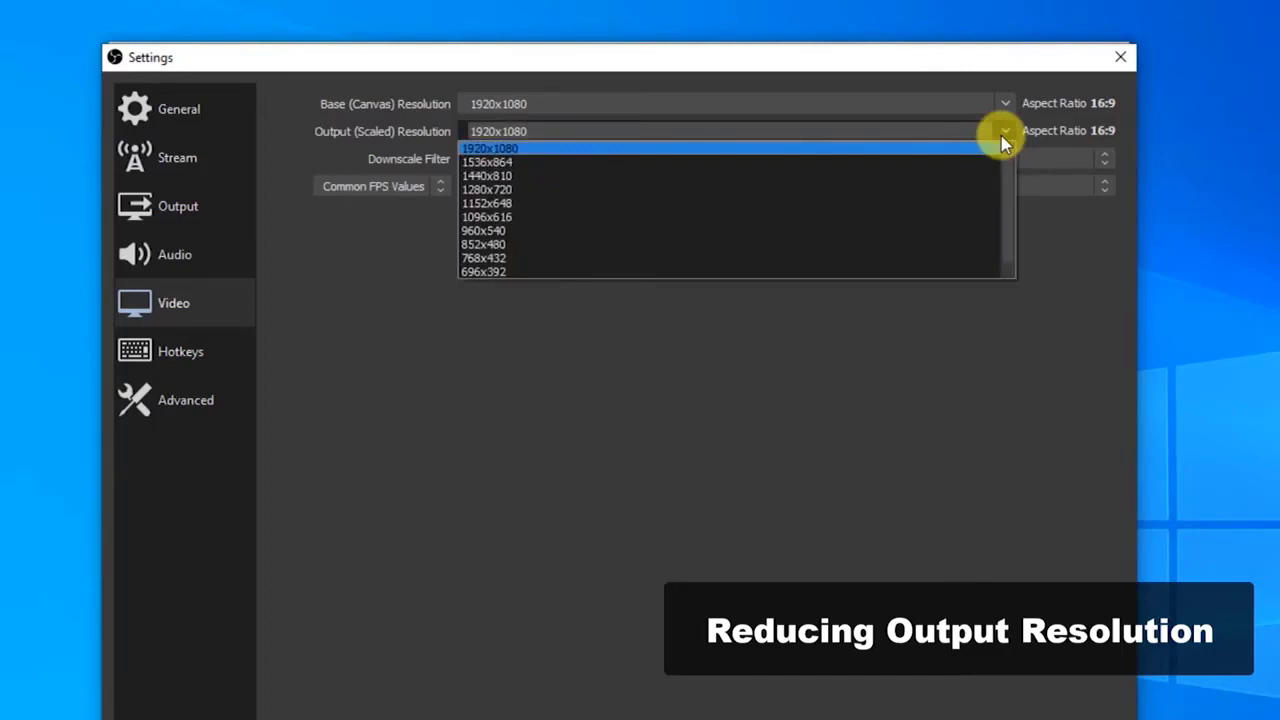
{"action": "left_click", "coordinate": [945, 193]}
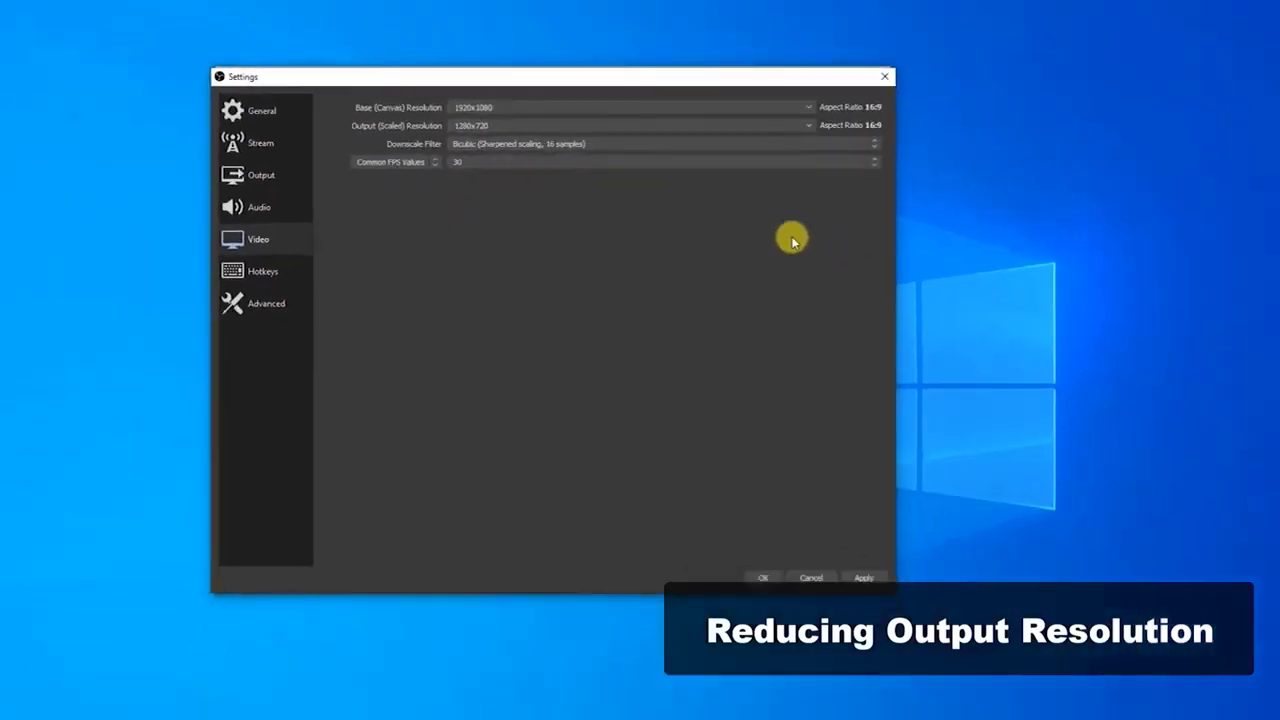
{"action": "left_click", "coordinate": [863, 578]}
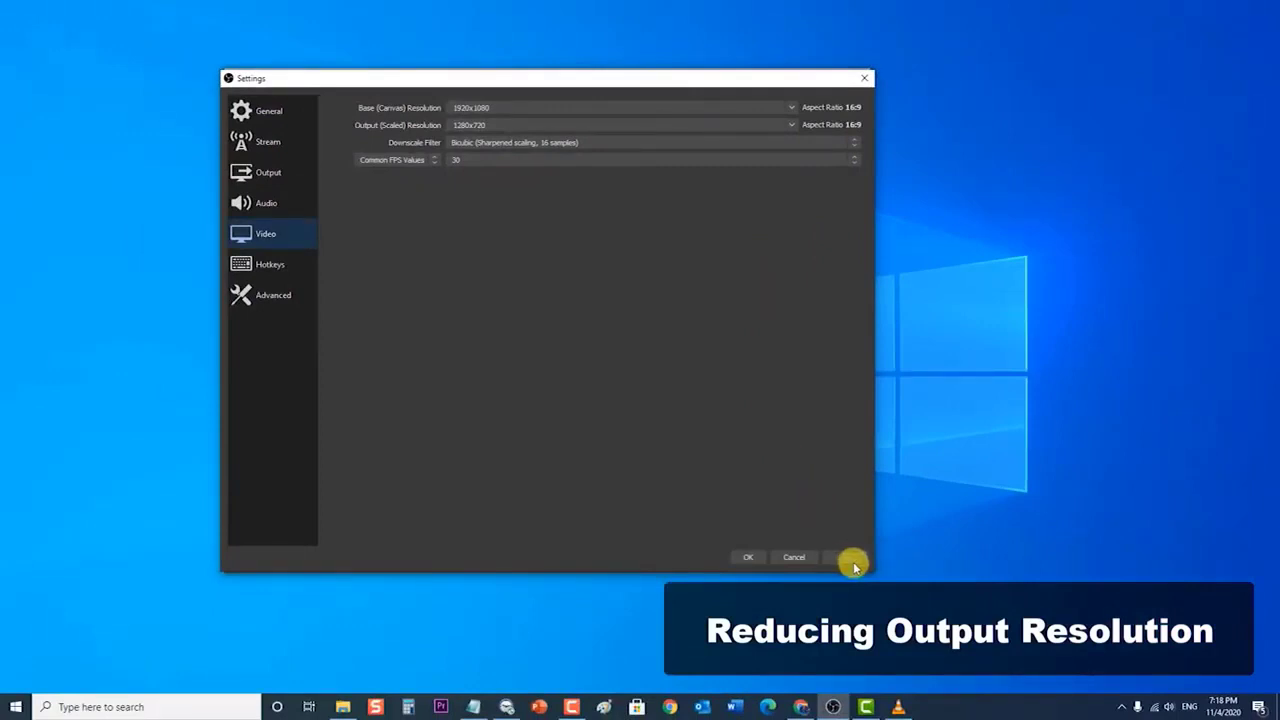
{"action": "left_click", "coordinate": [749, 557]}
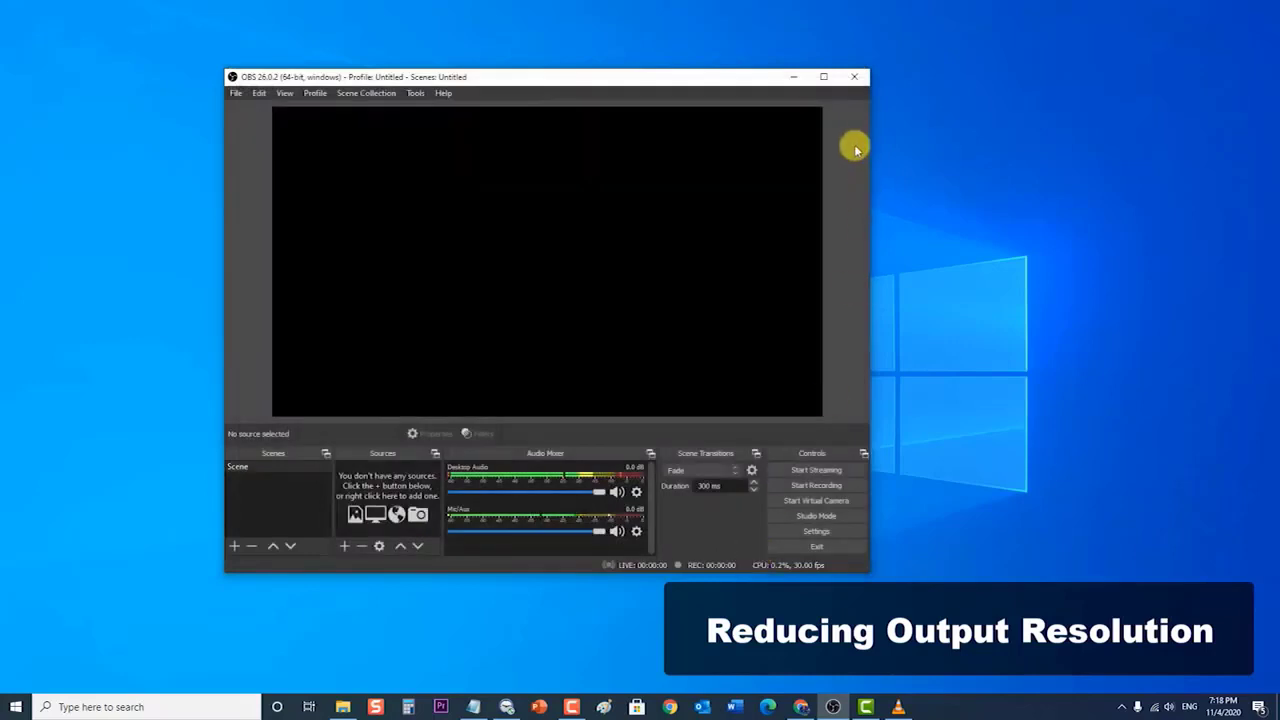
Step: Close OBS, then open and dismiss the Start menu's power options
{"action": "left_click", "coordinate": [855, 78]}
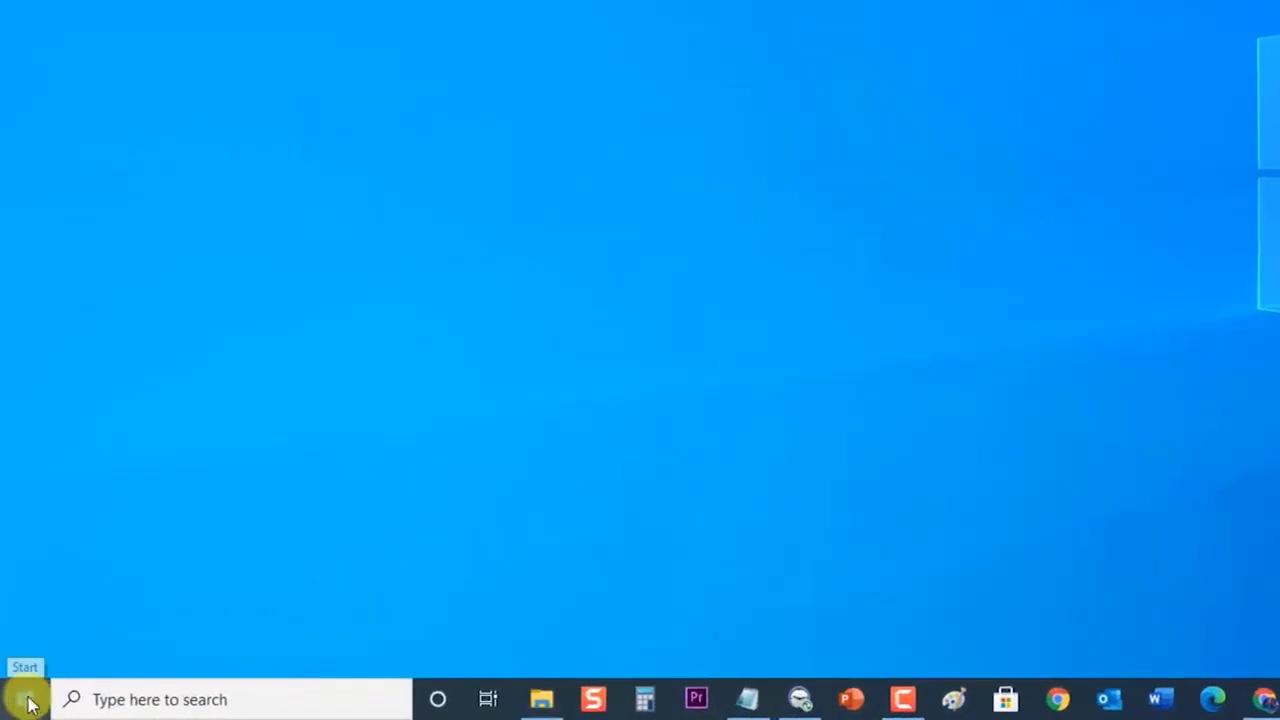
{"action": "left_click", "coordinate": [22, 705]}
{"action": "left_click", "coordinate": [26, 652]}
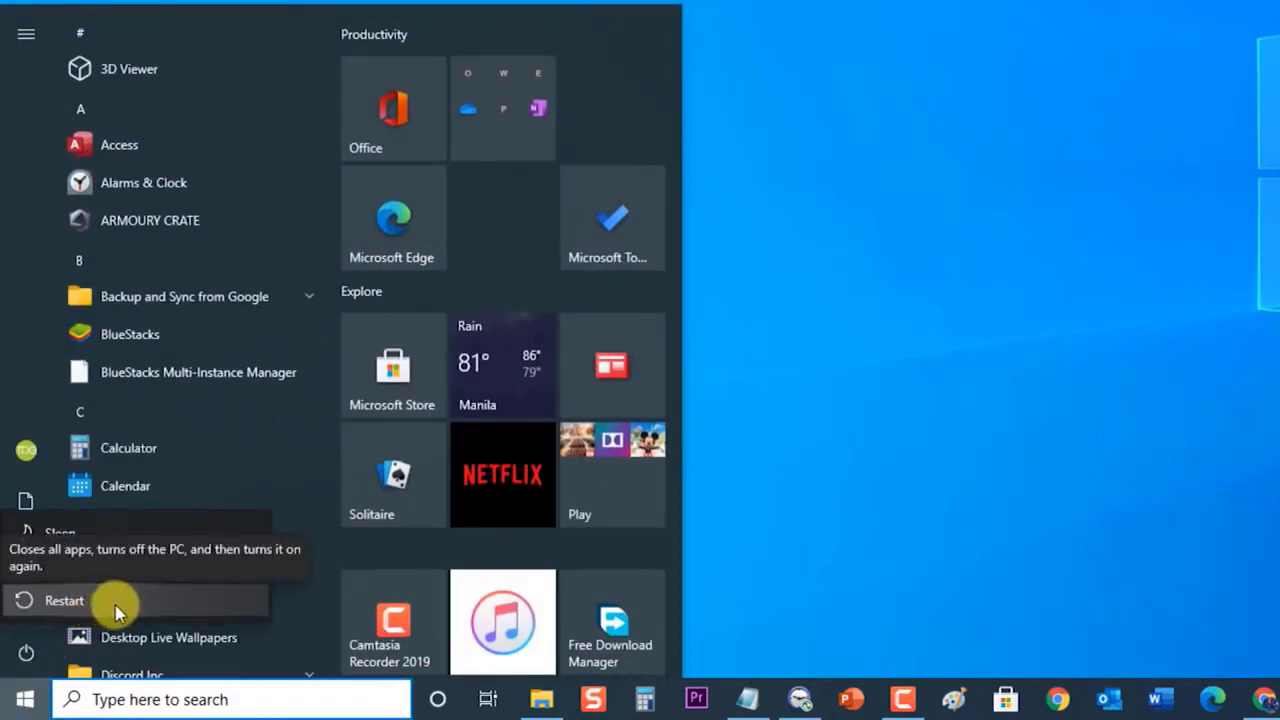
{"action": "left_click", "coordinate": [1215, 497]}
{"action": "left_click", "coordinate": [1215, 497]}
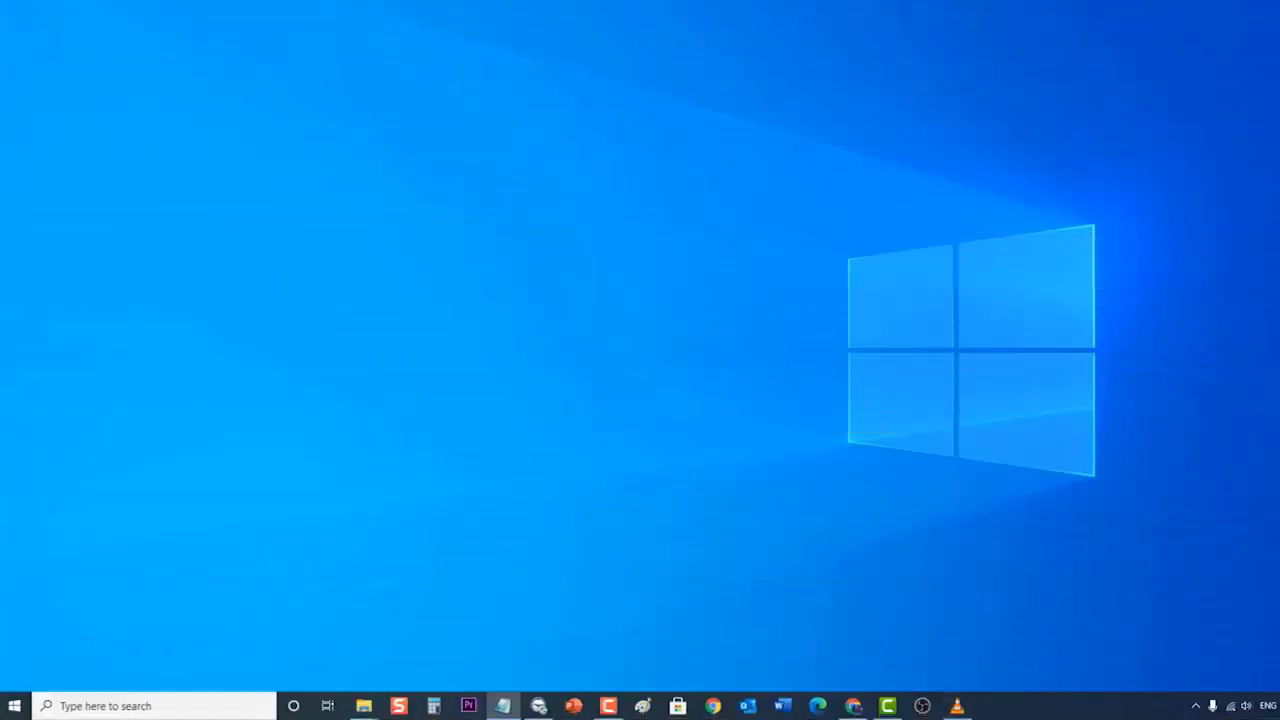
Step: Reopen OBS Video settings showing 1920x1080 base, 1280x720 output and 30 FPS
{"action": "left_click", "coordinate": [926, 706]}
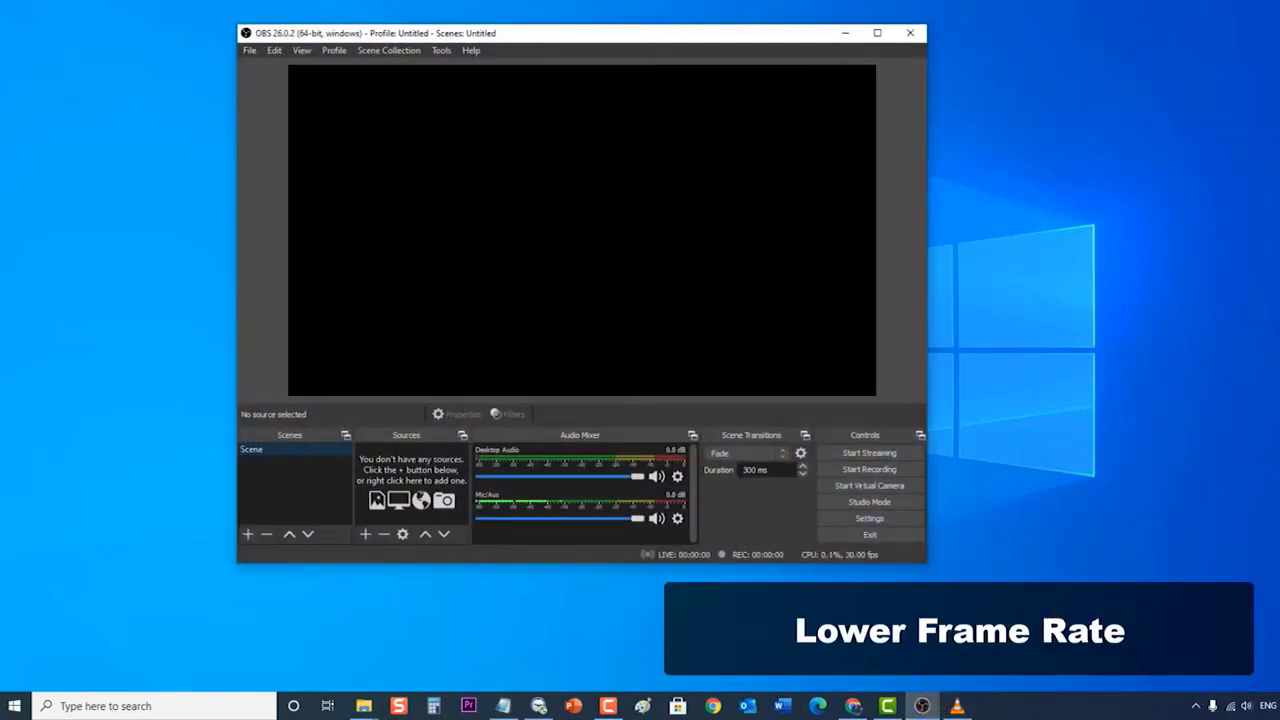
{"action": "left_click", "coordinate": [957, 706]}
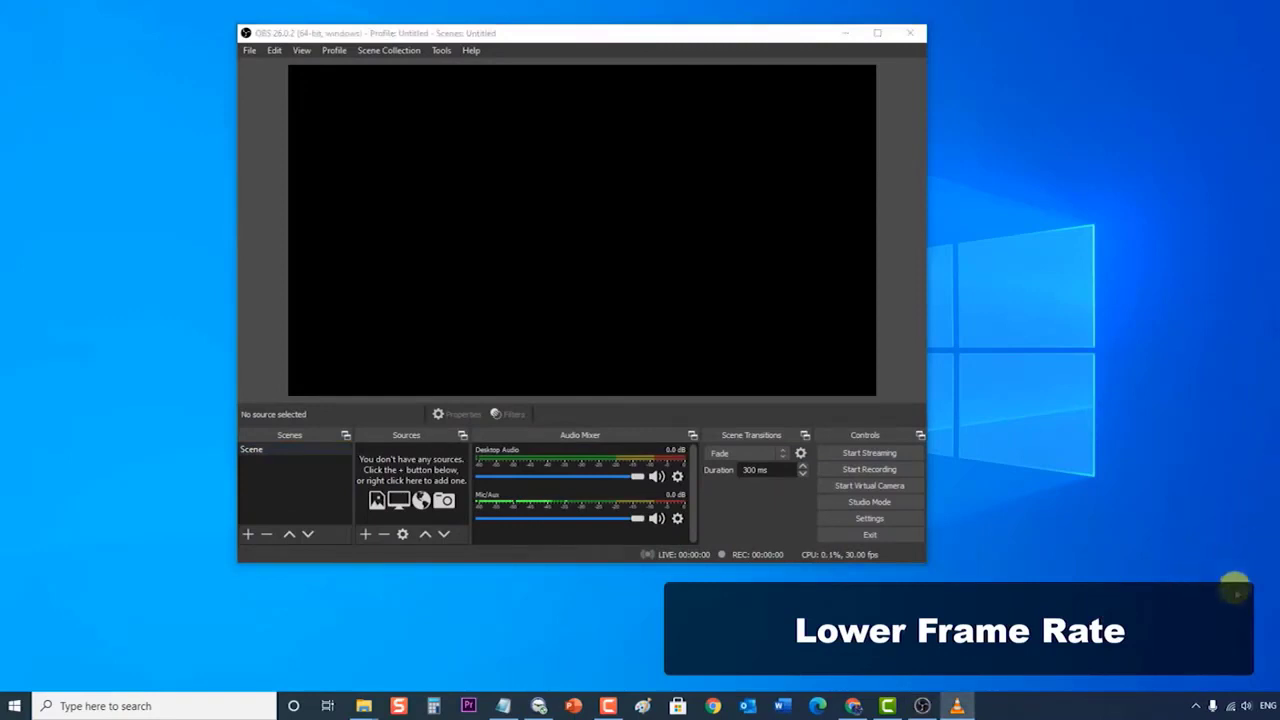
{"action": "left_click", "coordinate": [893, 521]}
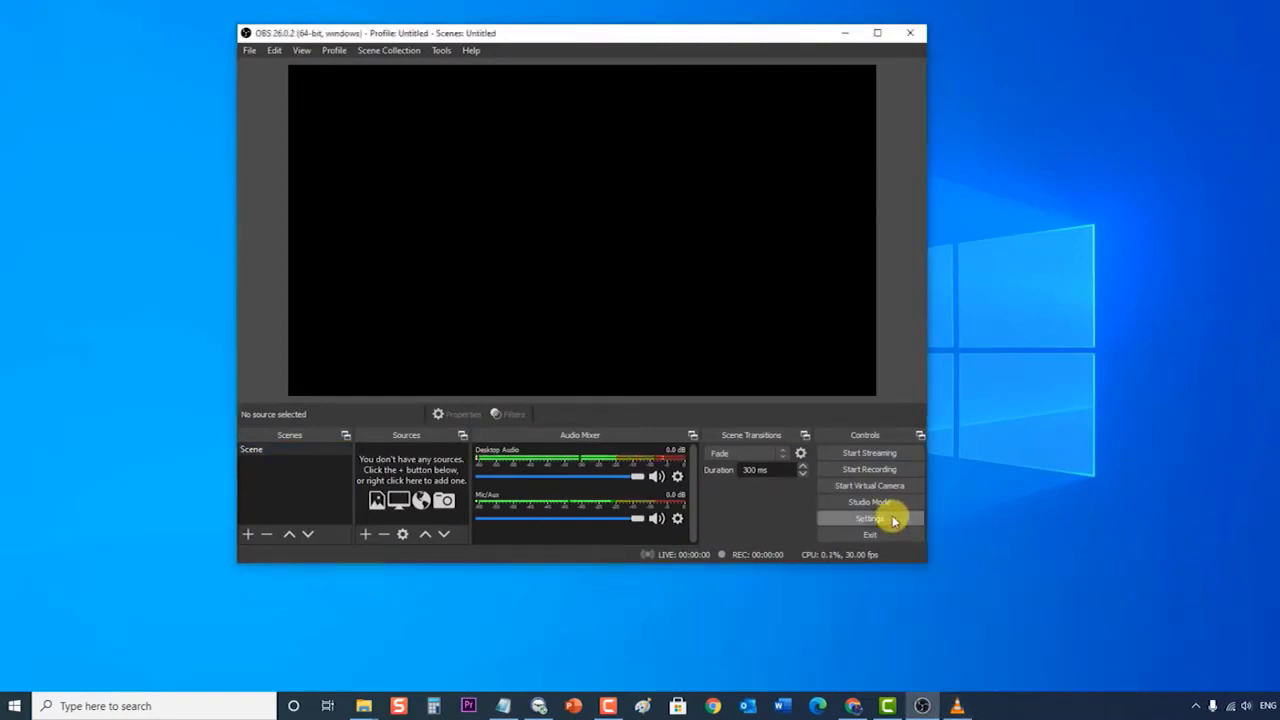
{"action": "left_click", "coordinate": [893, 521]}
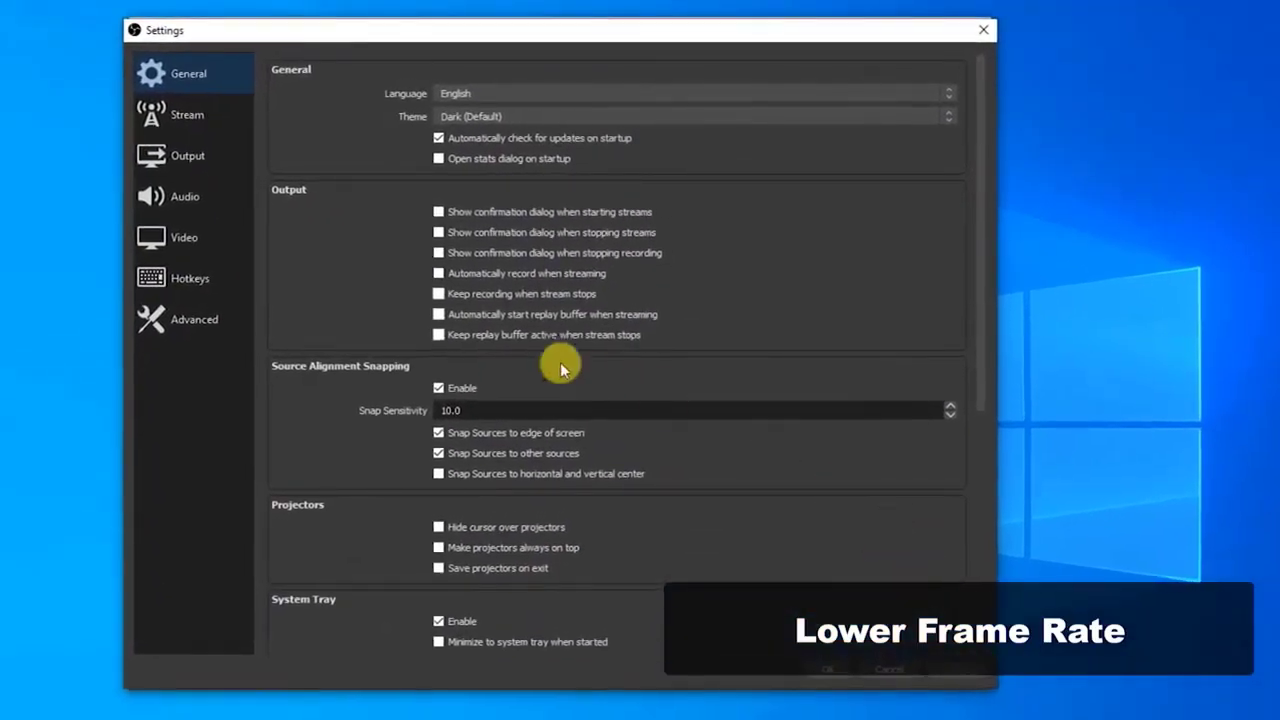
{"action": "left_click", "coordinate": [214, 238]}
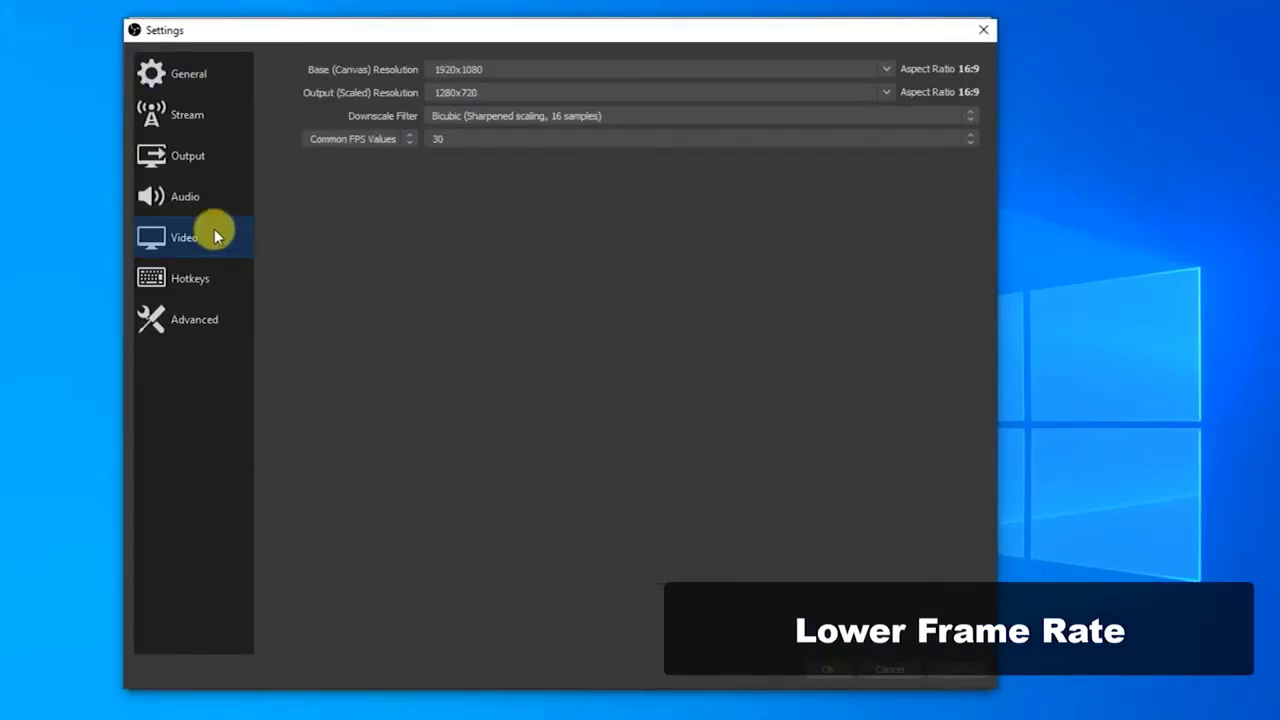
{"action": "left_click", "coordinate": [340, 139]}
Step: Set the Common FPS Value to 20, apply and save it, then close OBS
{"action": "left_click", "coordinate": [342, 147]}
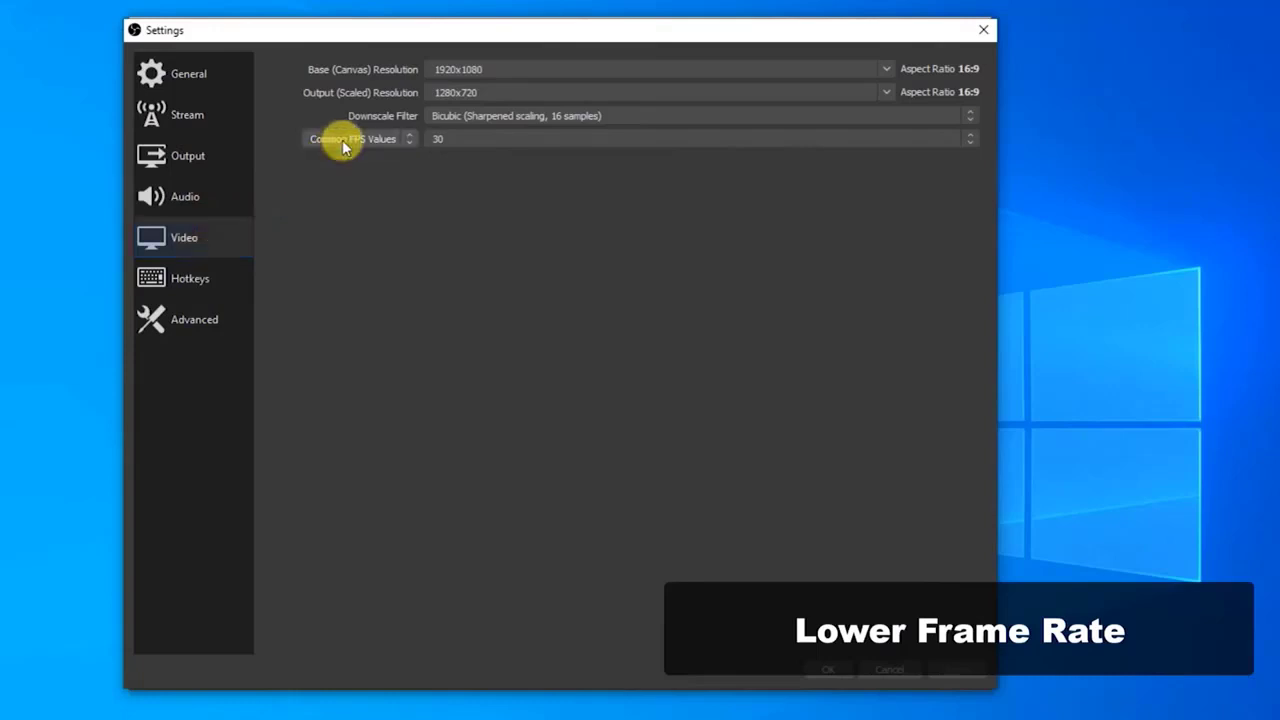
{"action": "left_click", "coordinate": [972, 140]}
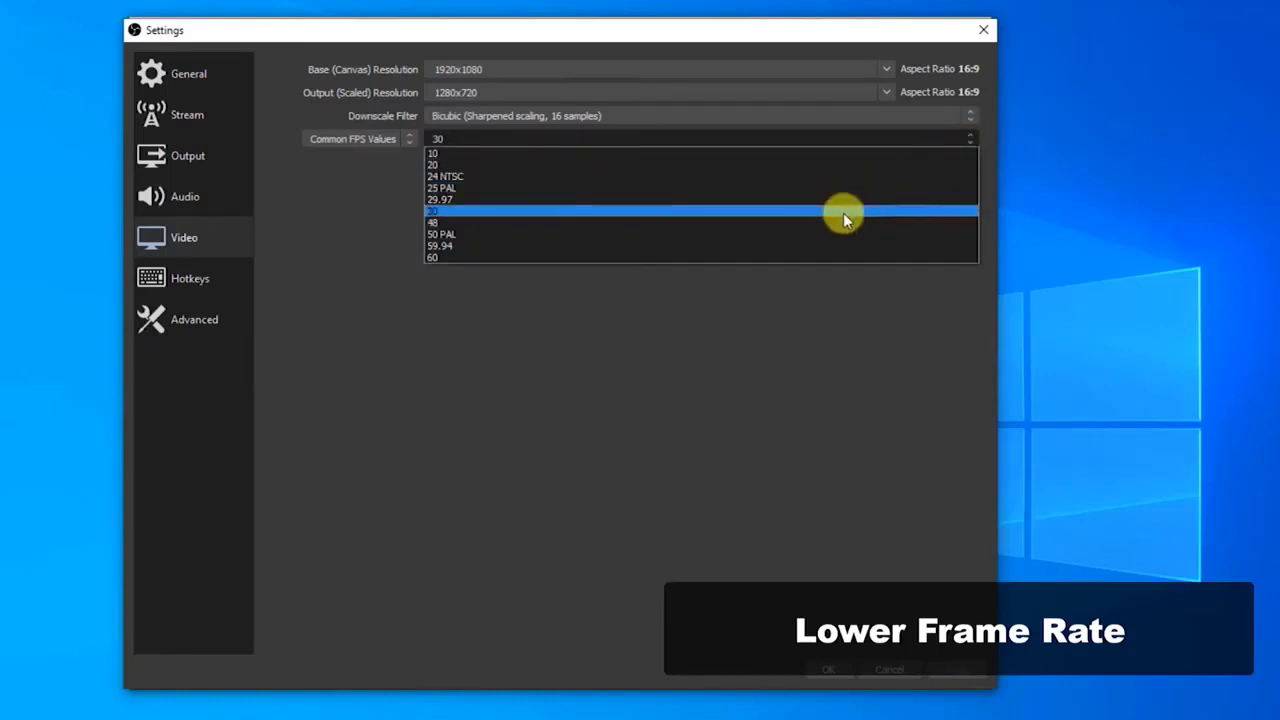
{"action": "left_click", "coordinate": [838, 165]}
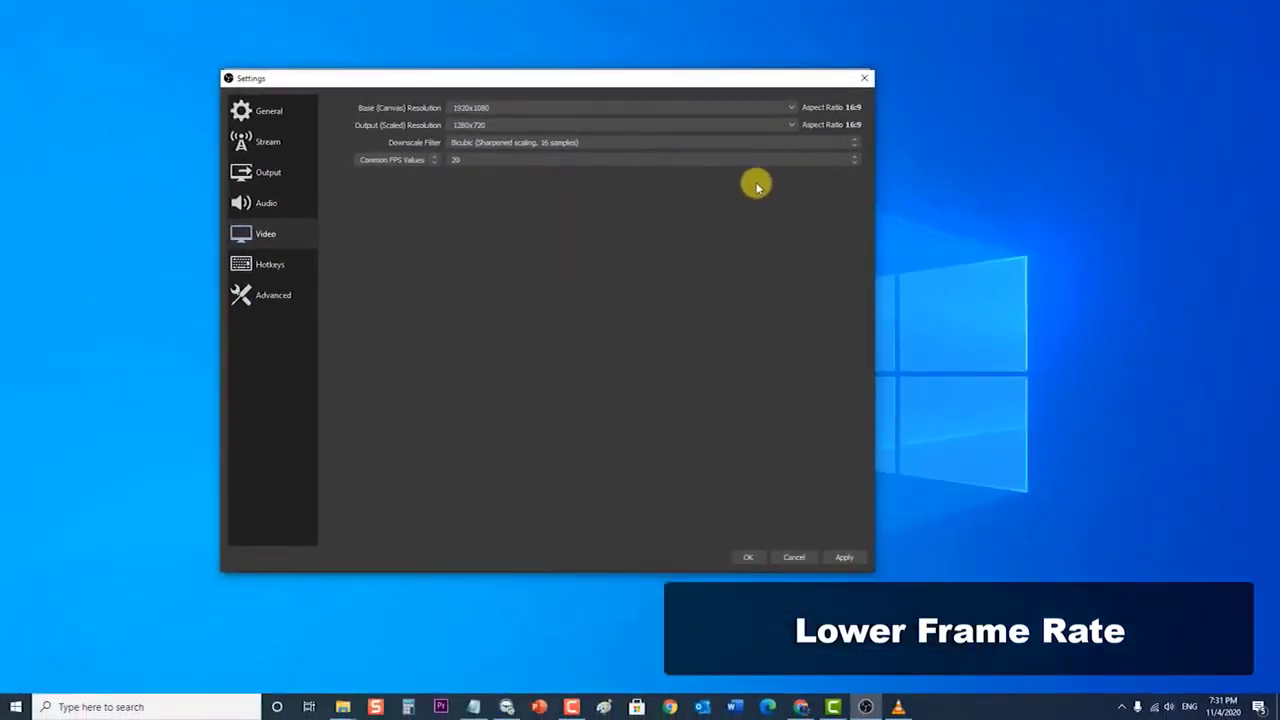
{"action": "left_click", "coordinate": [852, 558]}
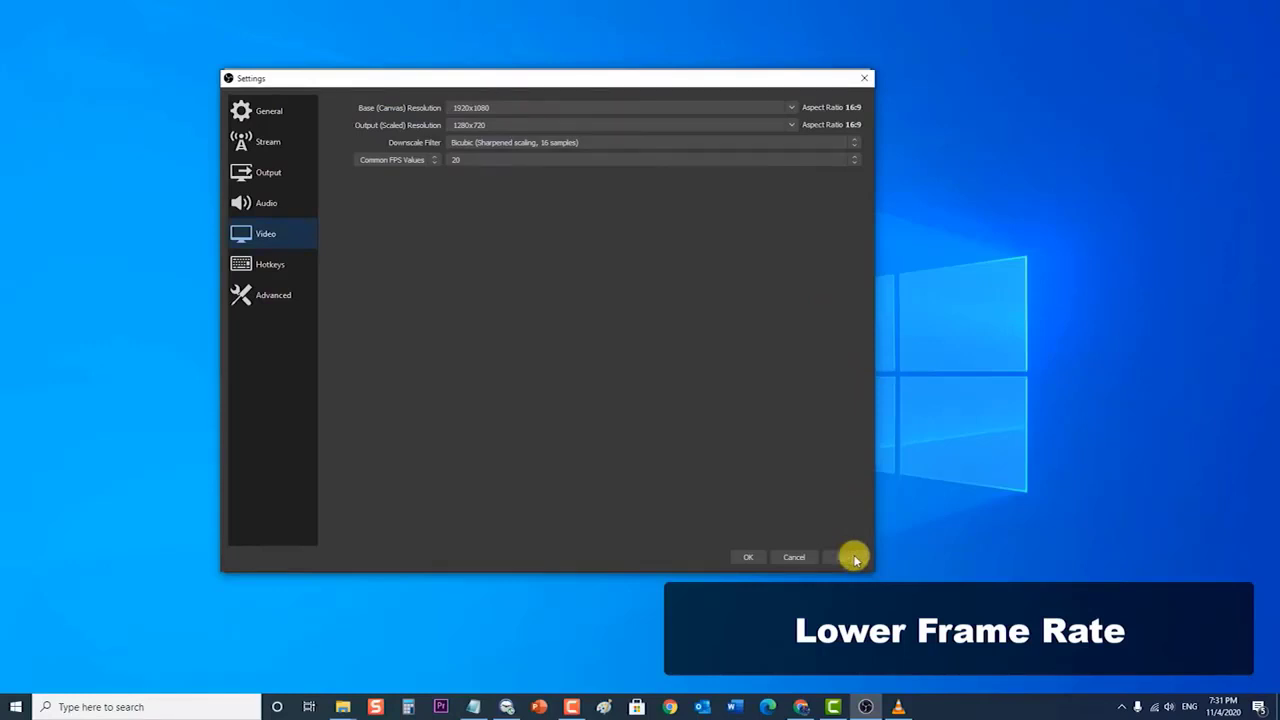
{"action": "left_click", "coordinate": [752, 557]}
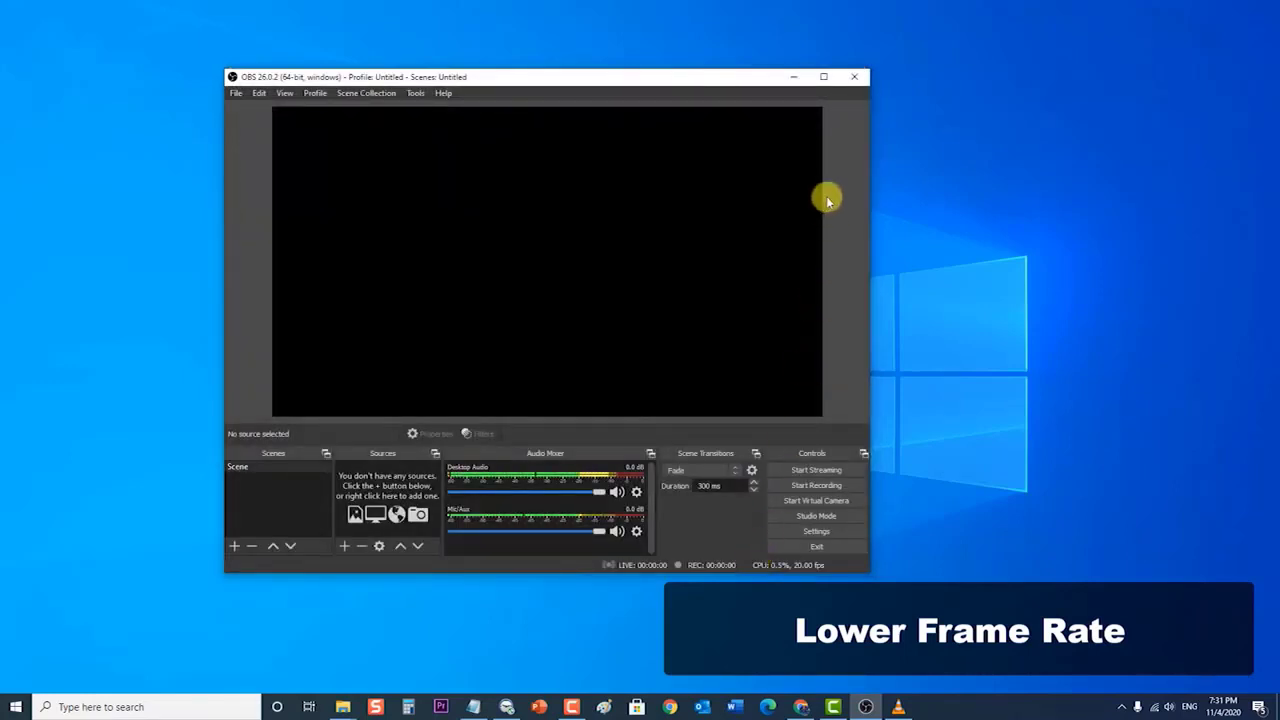
{"action": "left_click", "coordinate": [854, 77]}
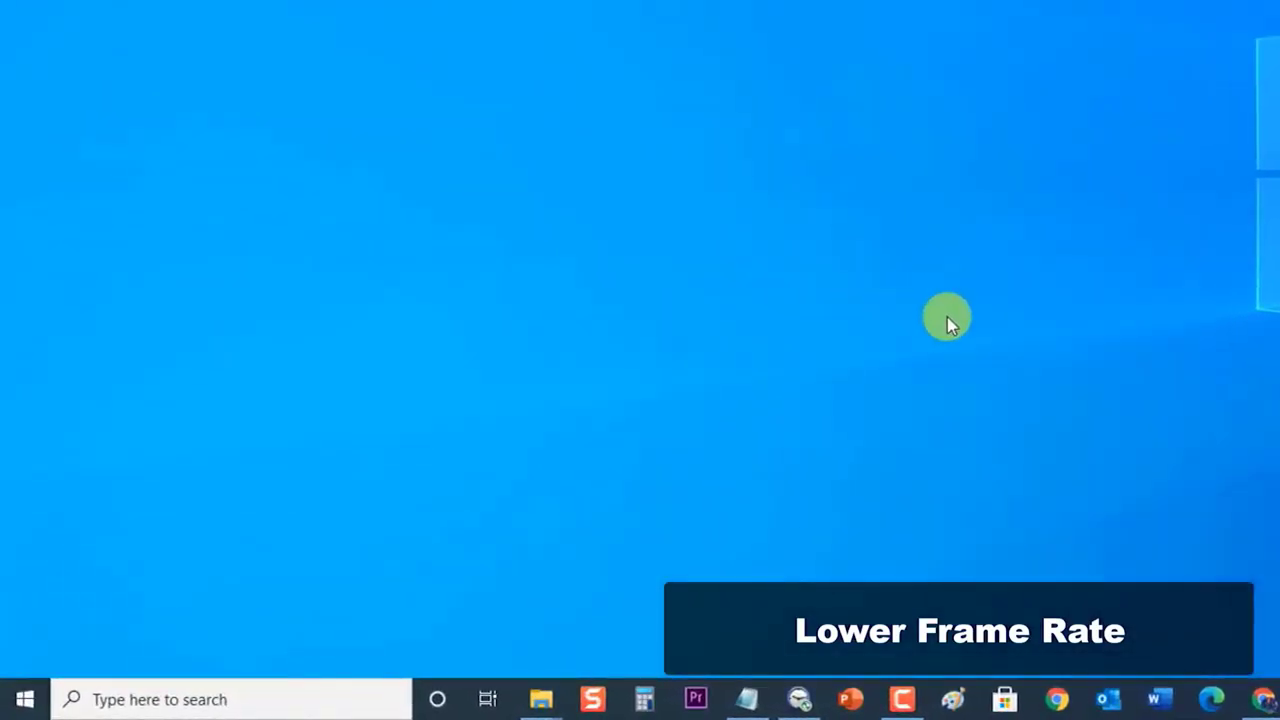
Step: Restart the computer from the Start menu's power options
{"action": "left_click", "coordinate": [25, 699]}
{"action": "left_click", "coordinate": [26, 652]}
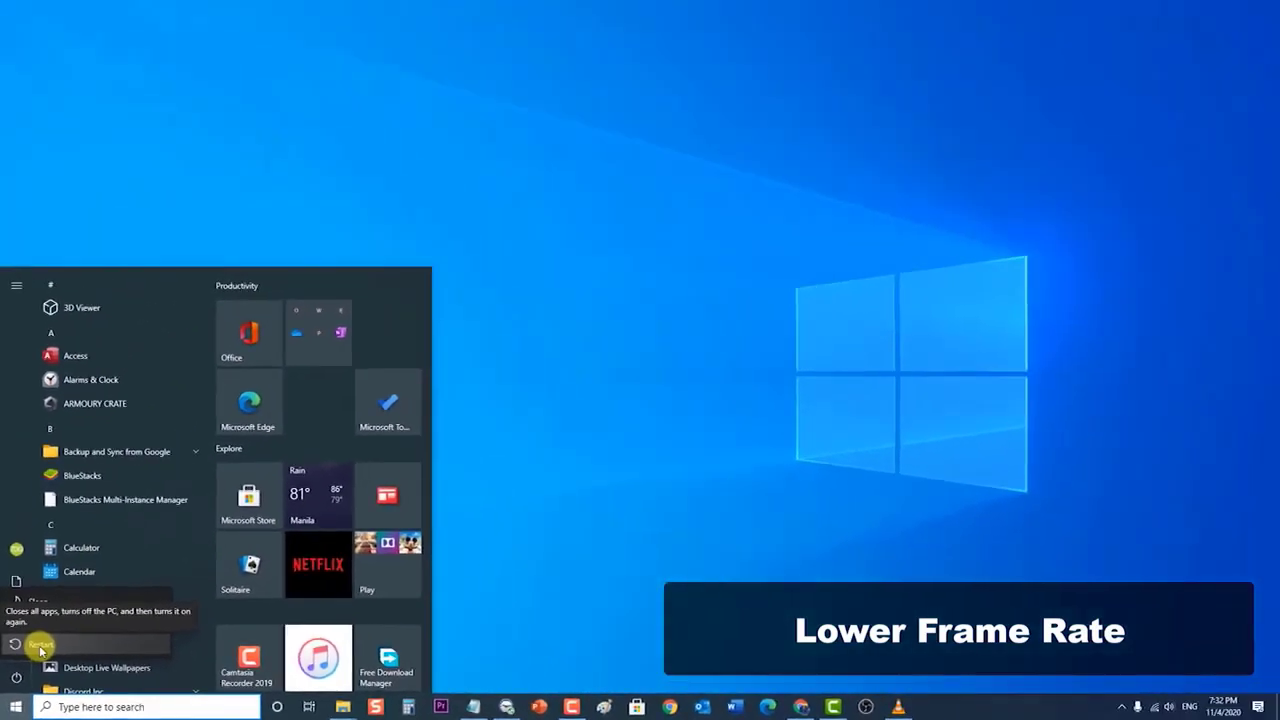
{"action": "left_click", "coordinate": [694, 409]}
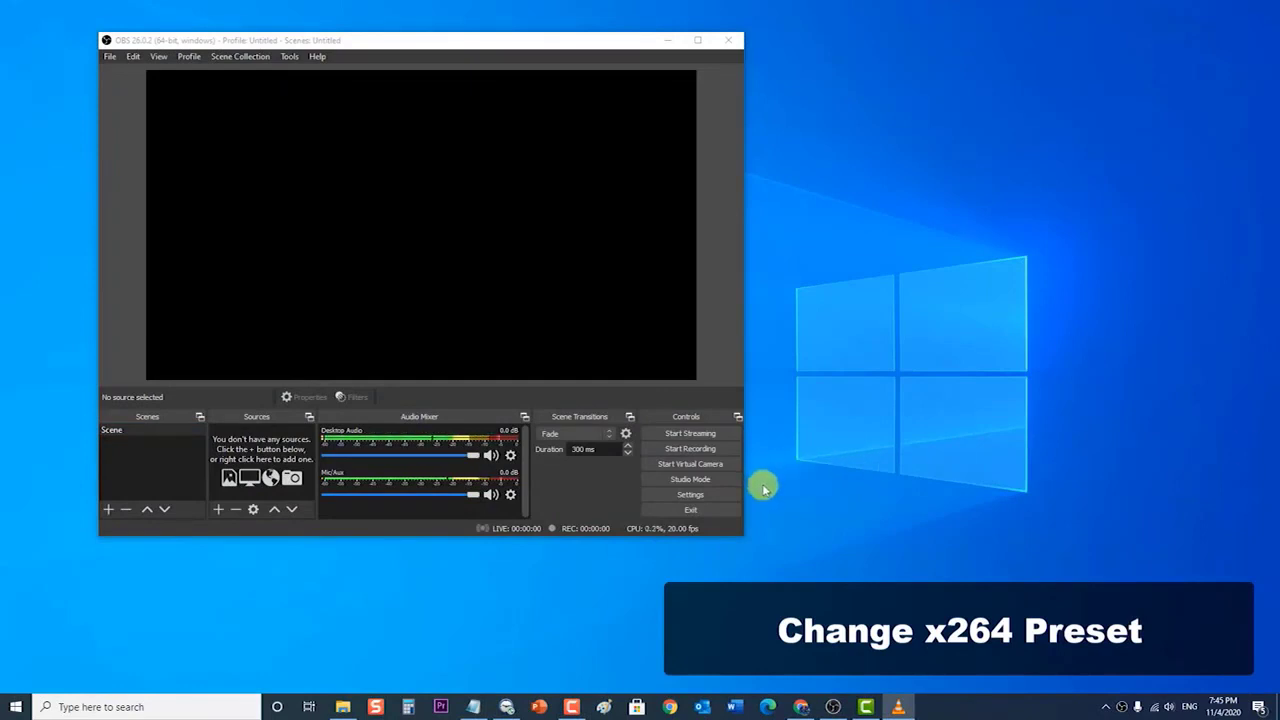
Step: Open OBS Settings on the Output page: Simple mode, x264 encoder, 2500 Kbps bitrate
{"action": "left_click", "coordinate": [704, 494]}
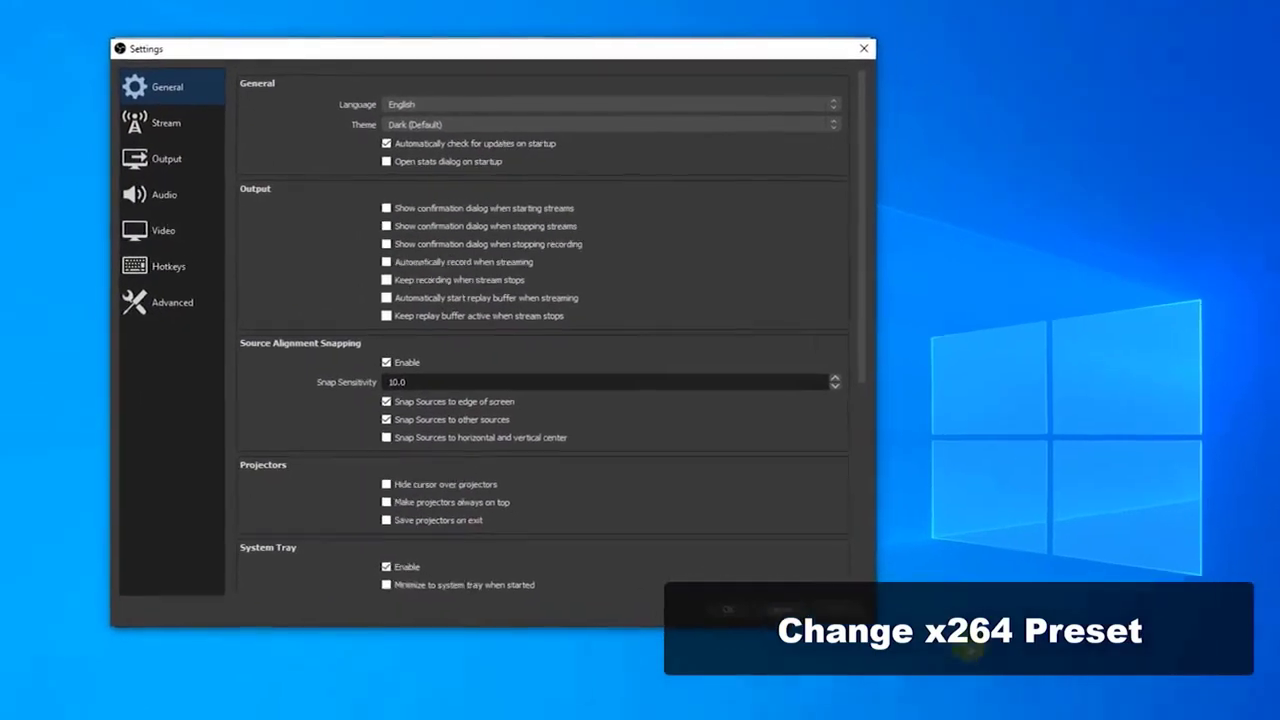
{"action": "left_click", "coordinate": [206, 175]}
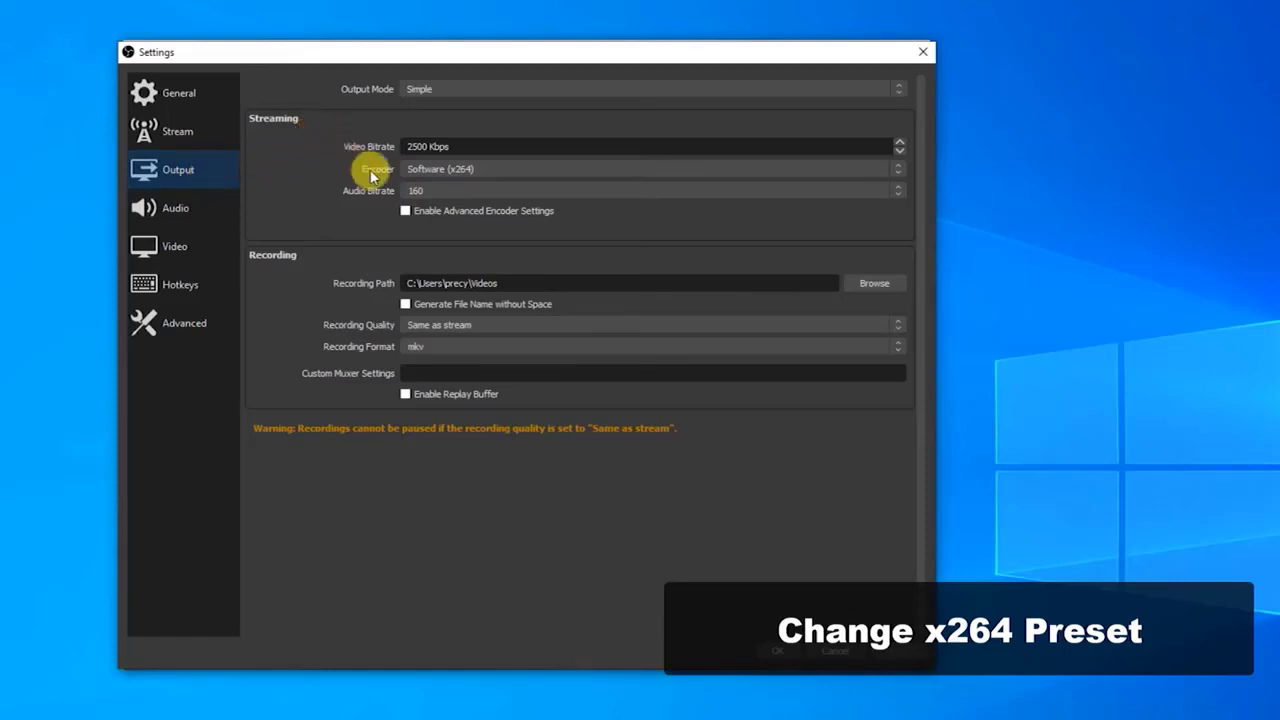
Step: Enable advanced encoder settings with the veryfast x264 preset, save, and close OBS
{"action": "left_click", "coordinate": [405, 211]}
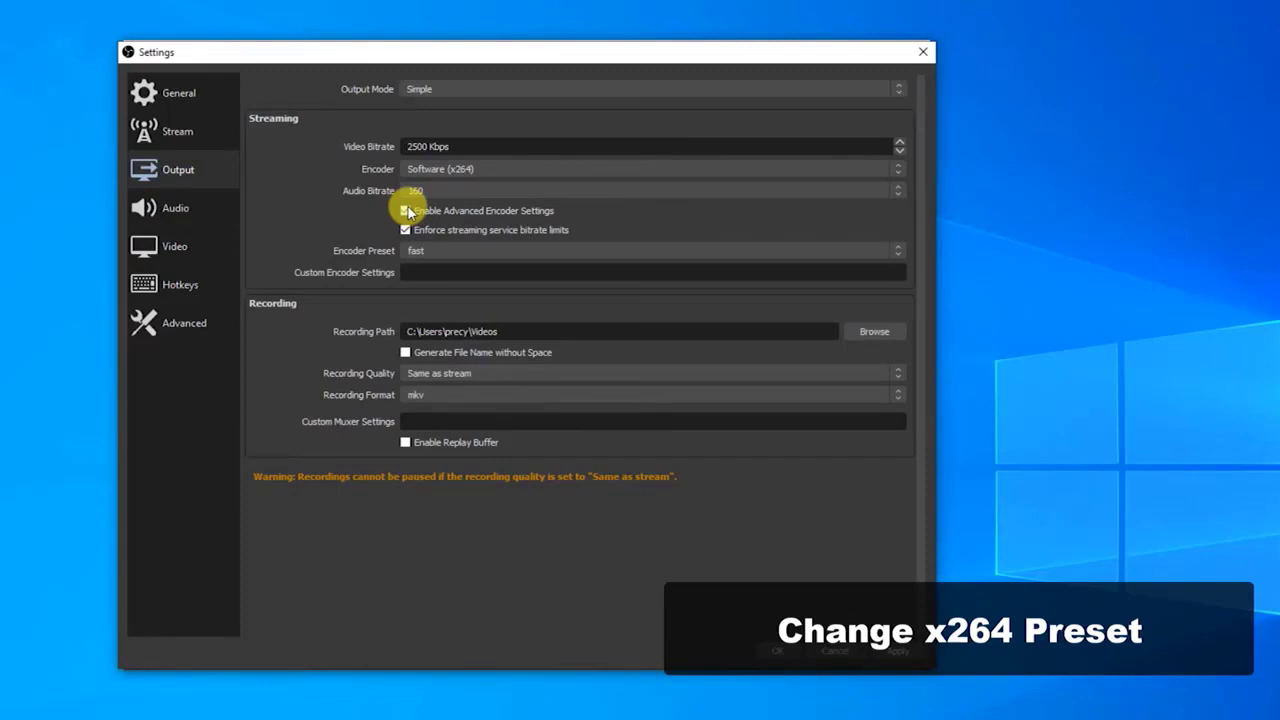
{"action": "left_click", "coordinate": [482, 253]}
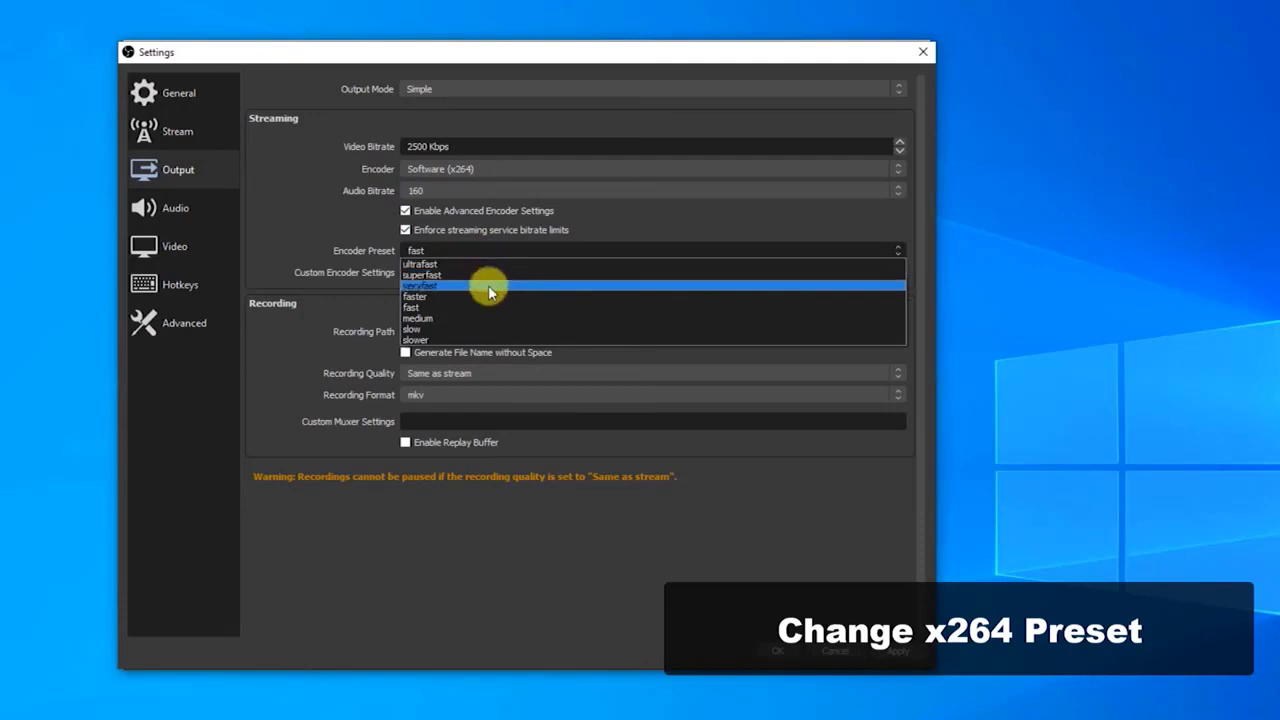
{"action": "left_click", "coordinate": [490, 286]}
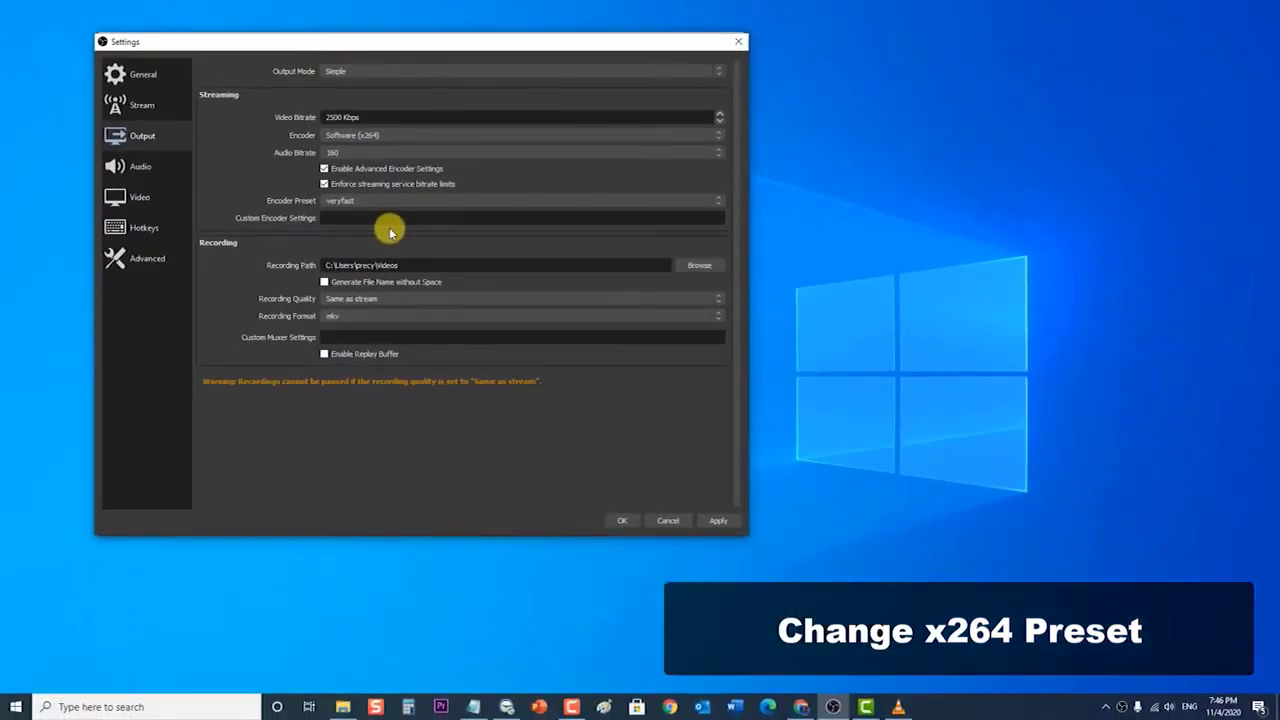
{"action": "left_click", "coordinate": [718, 522]}
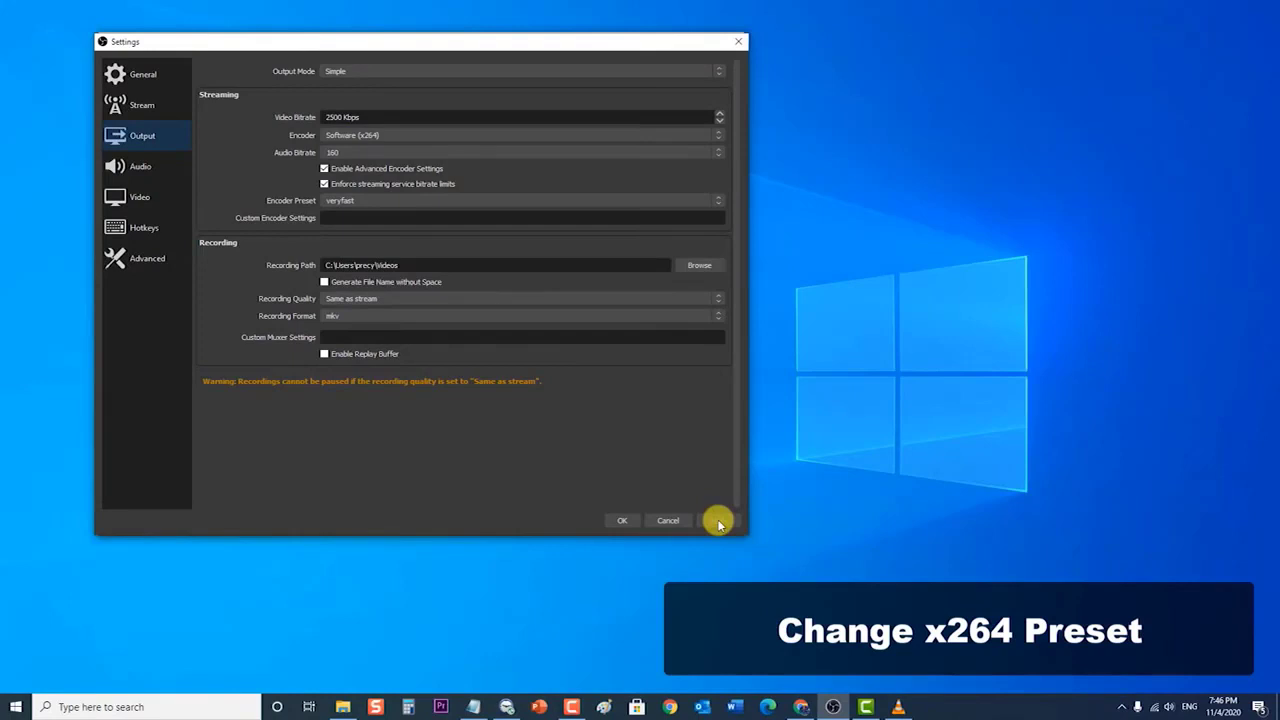
{"action": "left_click", "coordinate": [617, 520]}
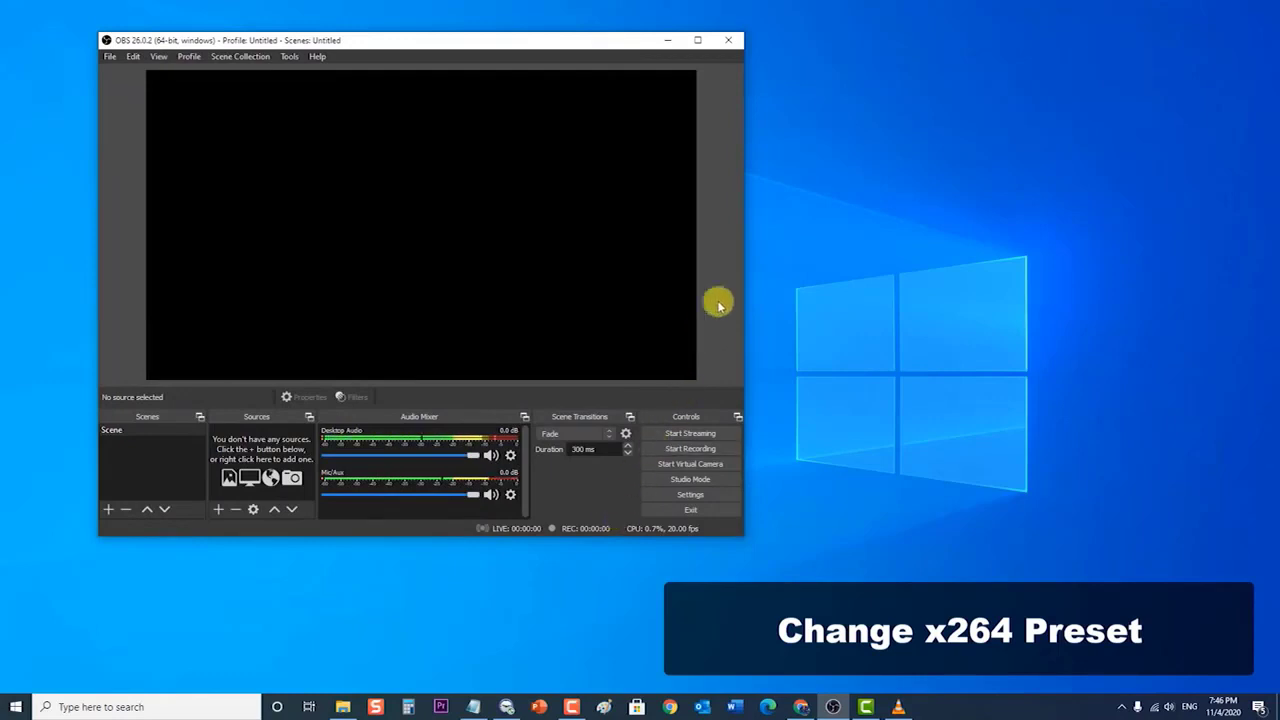
{"action": "left_click", "coordinate": [730, 41]}
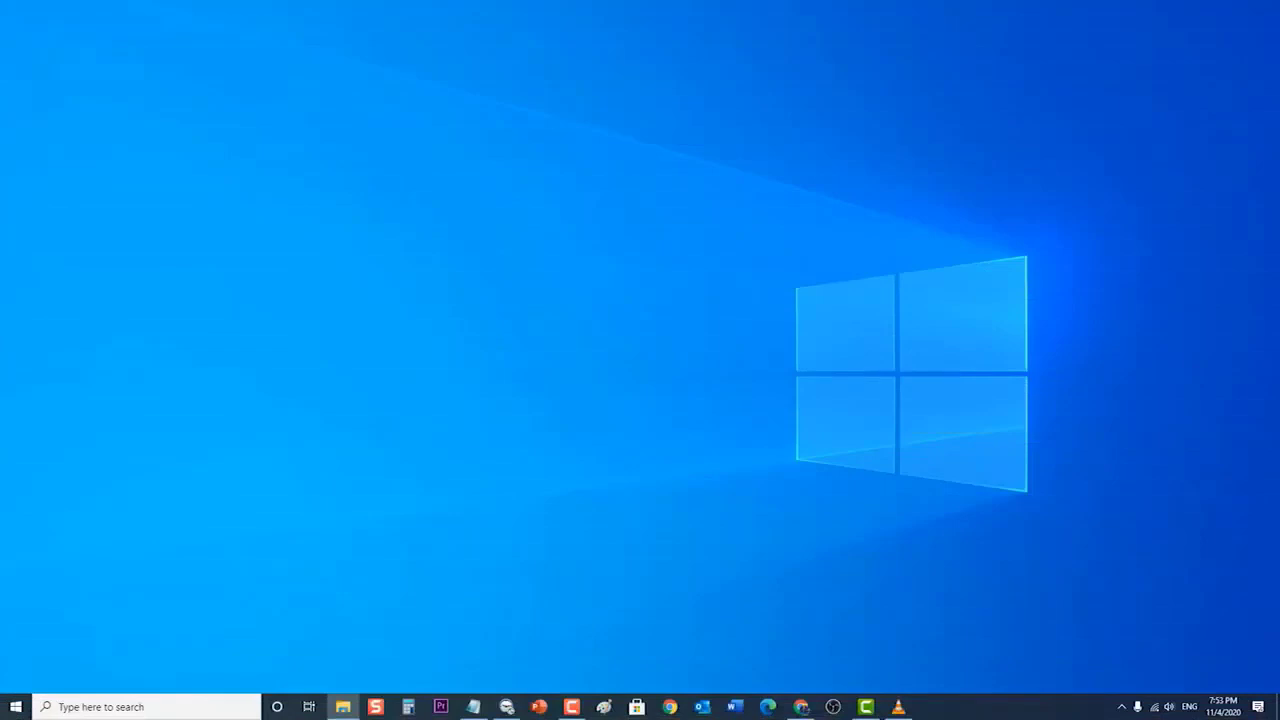
Step: Relaunch OBS from the taskbar and open its Settings on the General page
{"action": "left_click", "coordinate": [833, 707]}
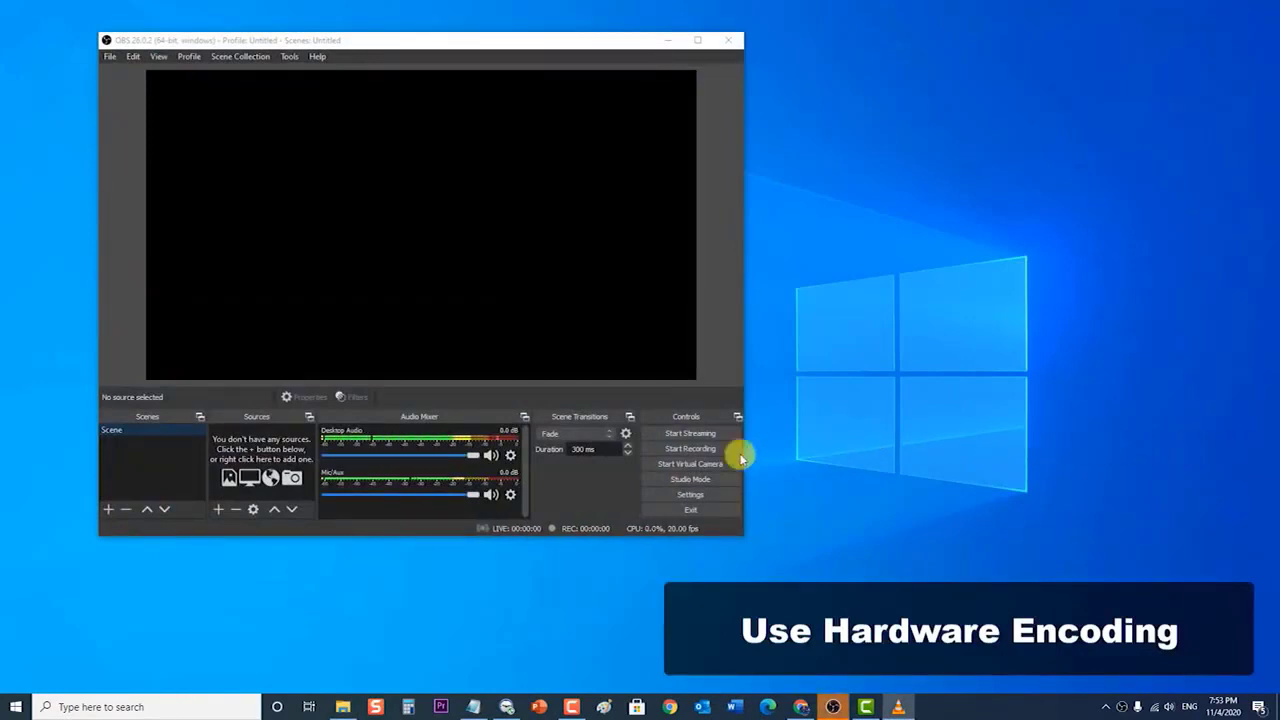
{"action": "left_click", "coordinate": [696, 496]}
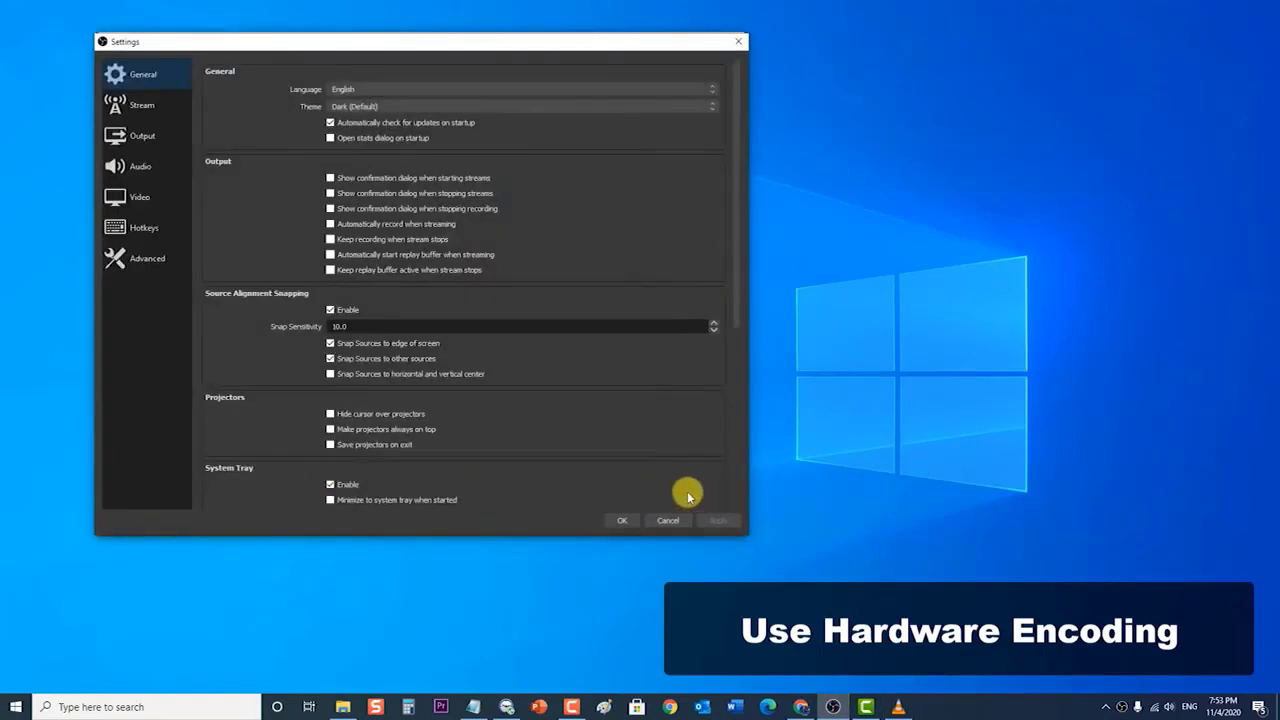
Step: Switch the Output encoder to Hardware (NVENC), save the settings, and close OBS
{"action": "left_click", "coordinate": [145, 137]}
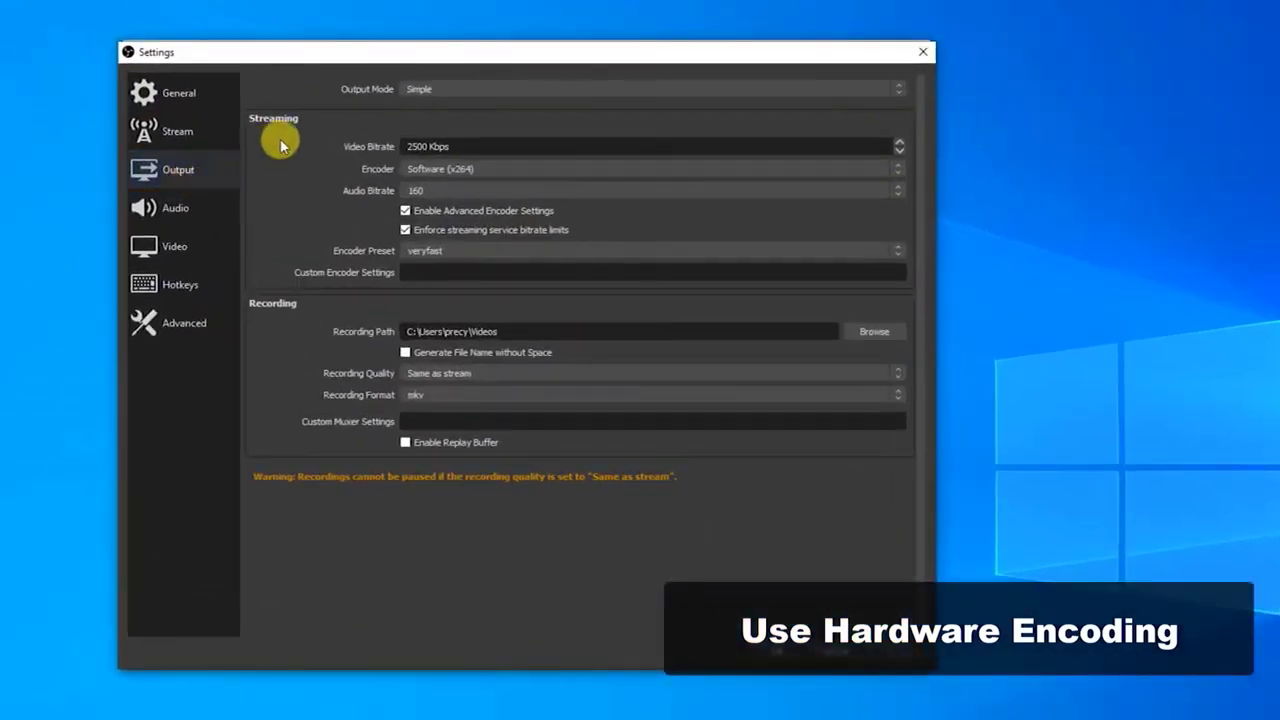
{"action": "left_click", "coordinate": [443, 170]}
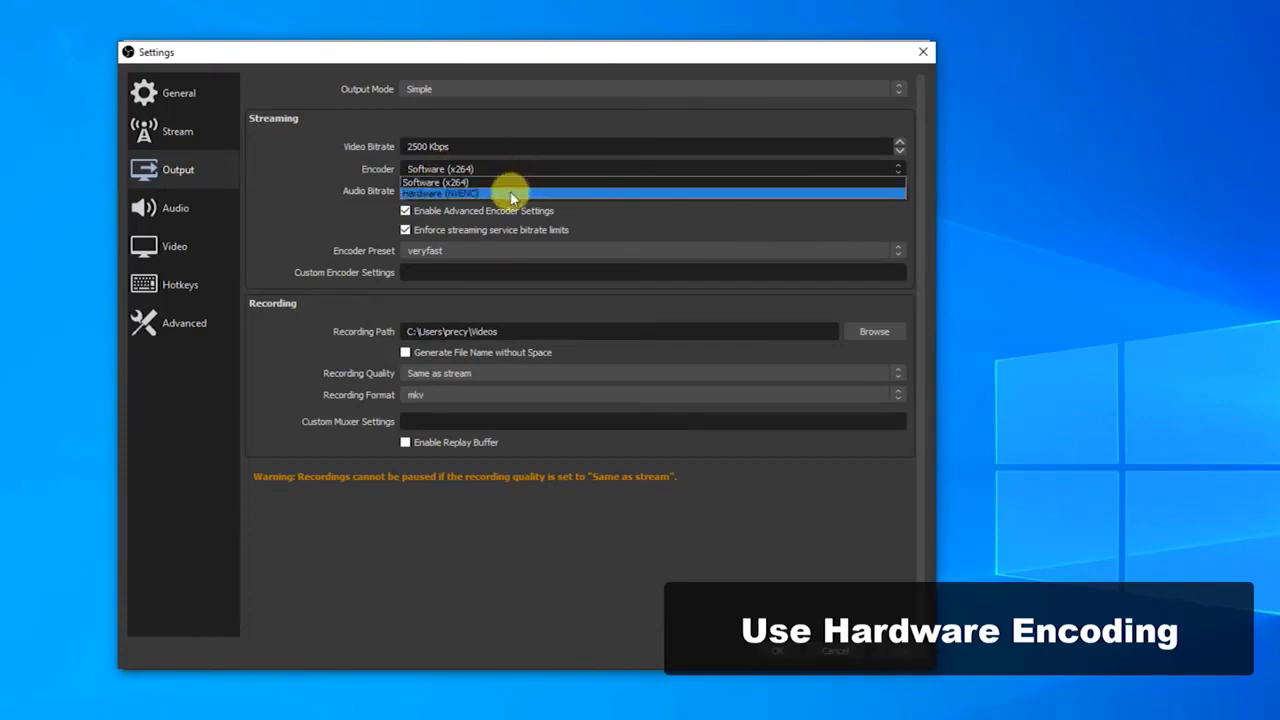
{"action": "left_click", "coordinate": [511, 194]}
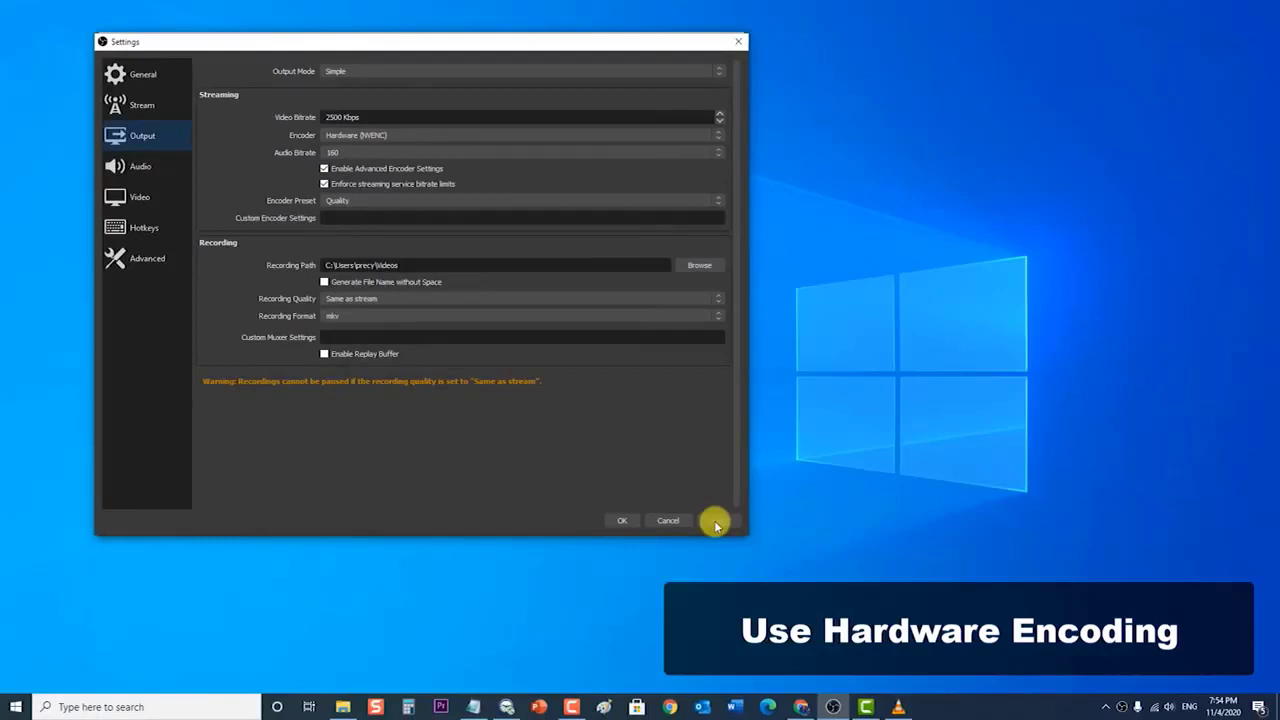
{"action": "left_click", "coordinate": [621, 521]}
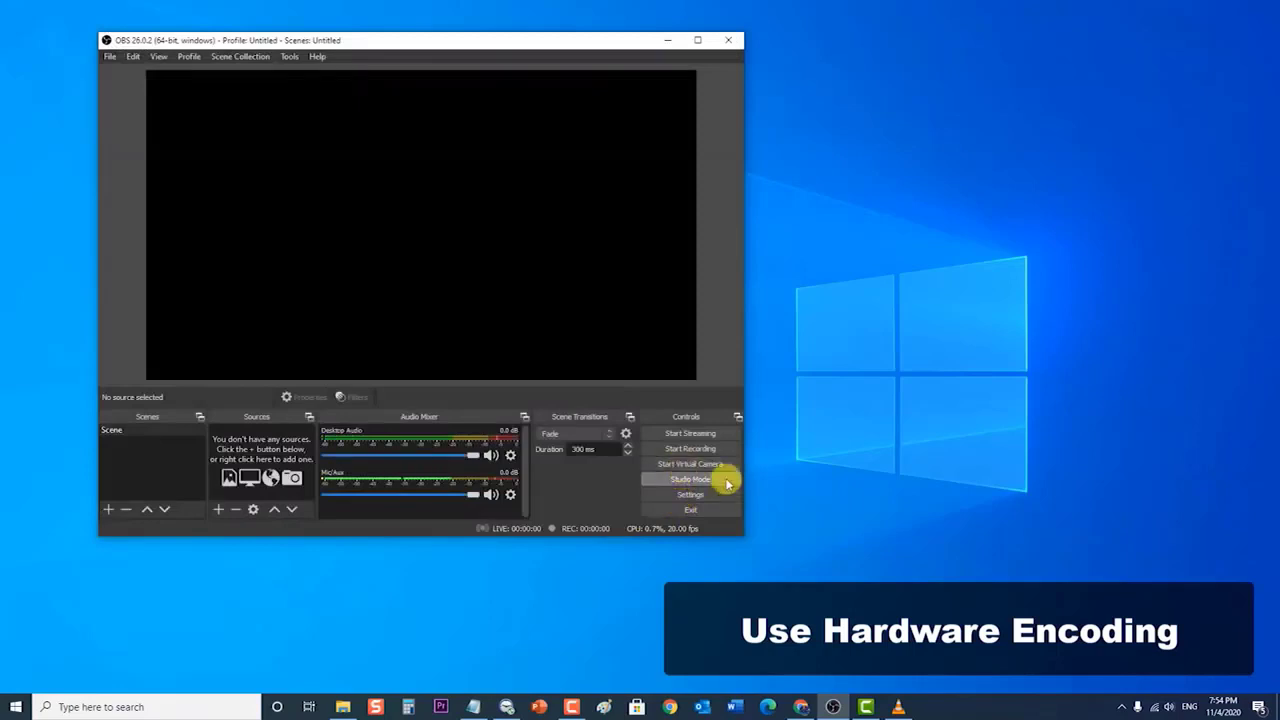
{"action": "left_click", "coordinate": [730, 40]}
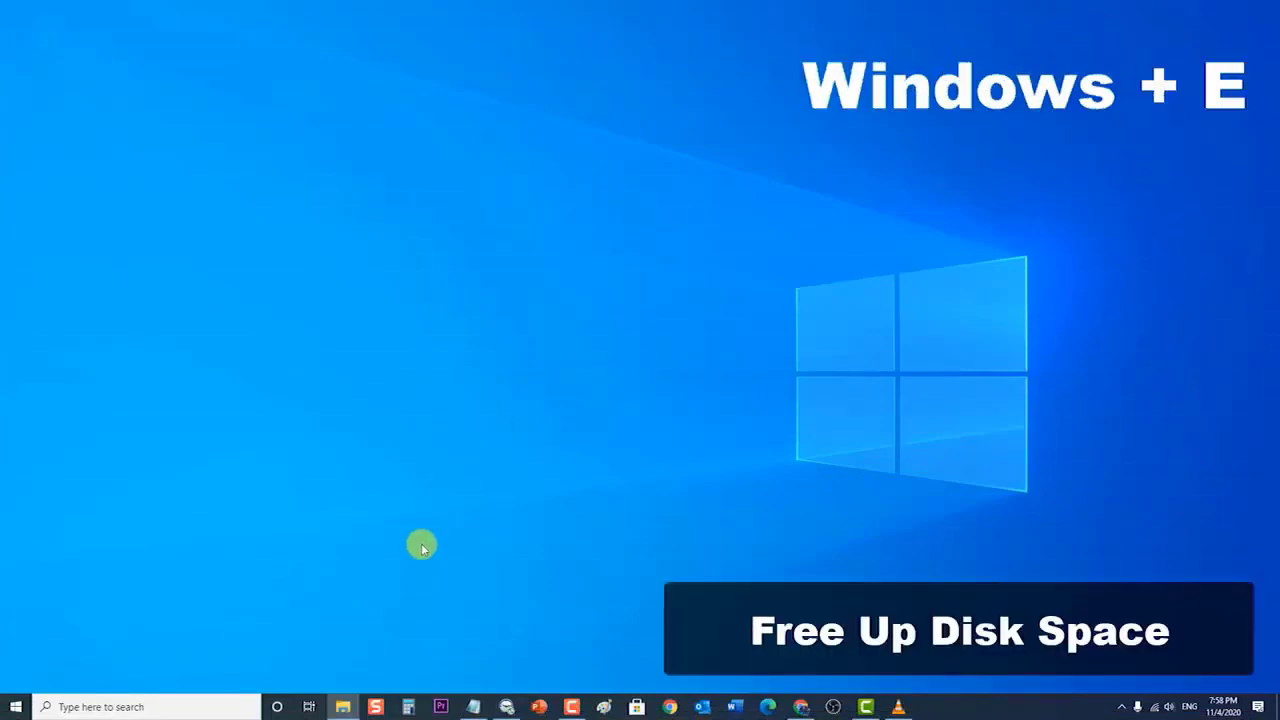
Step: Open File Explorer on Quick access with the Windows+E shortcut
{"action": "key", "text": "super+e"}
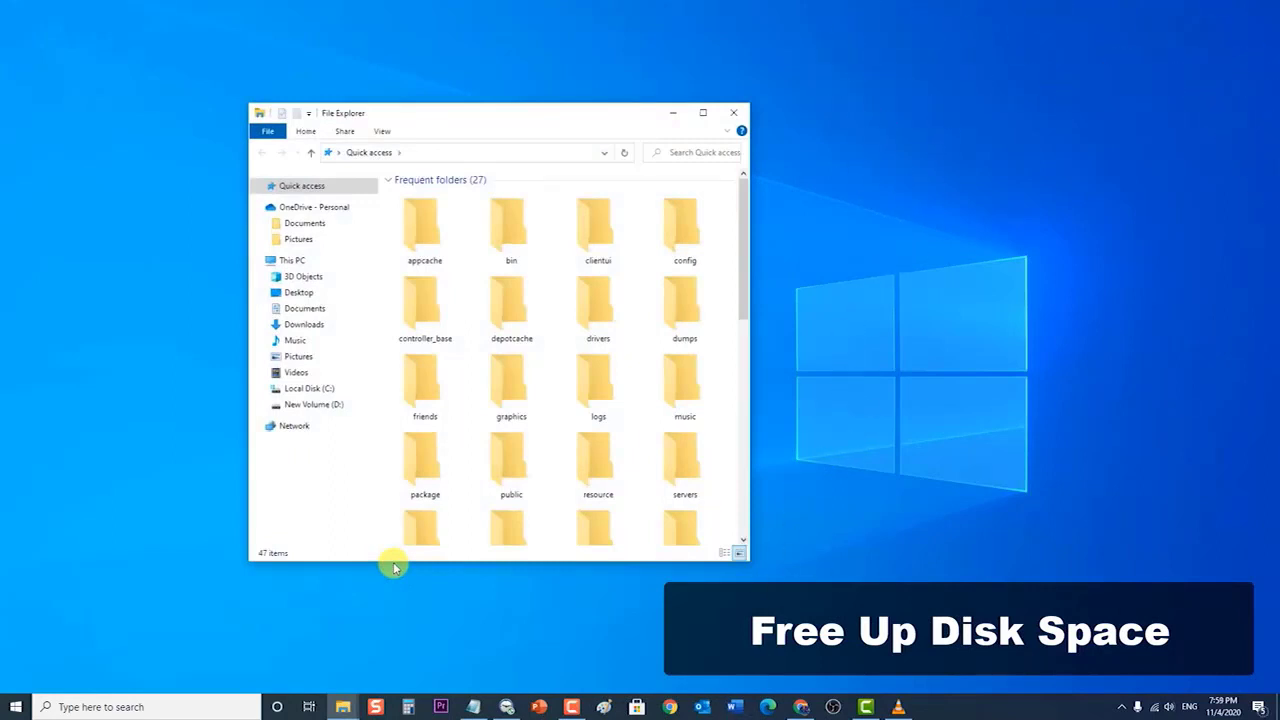
Step: Open the Properties window for Local Disk (C:) from This PC
{"action": "left_click", "coordinate": [292, 260]}
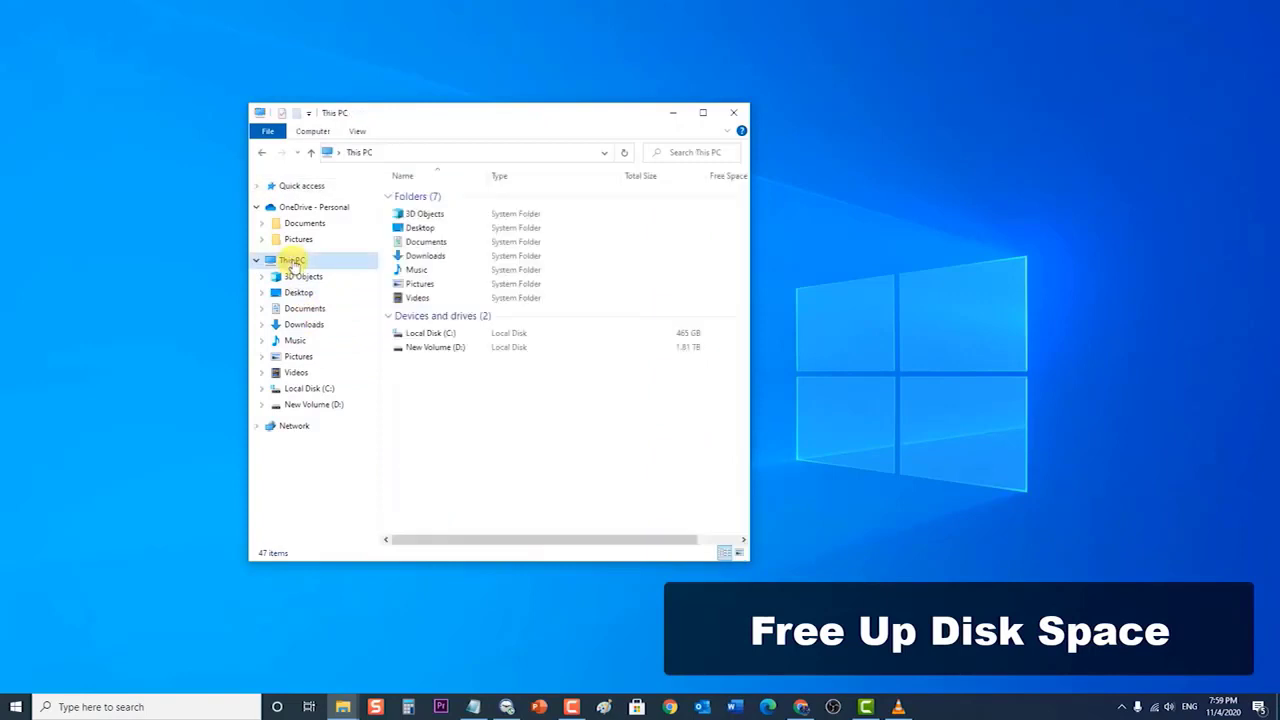
{"action": "left_click", "coordinate": [424, 336]}
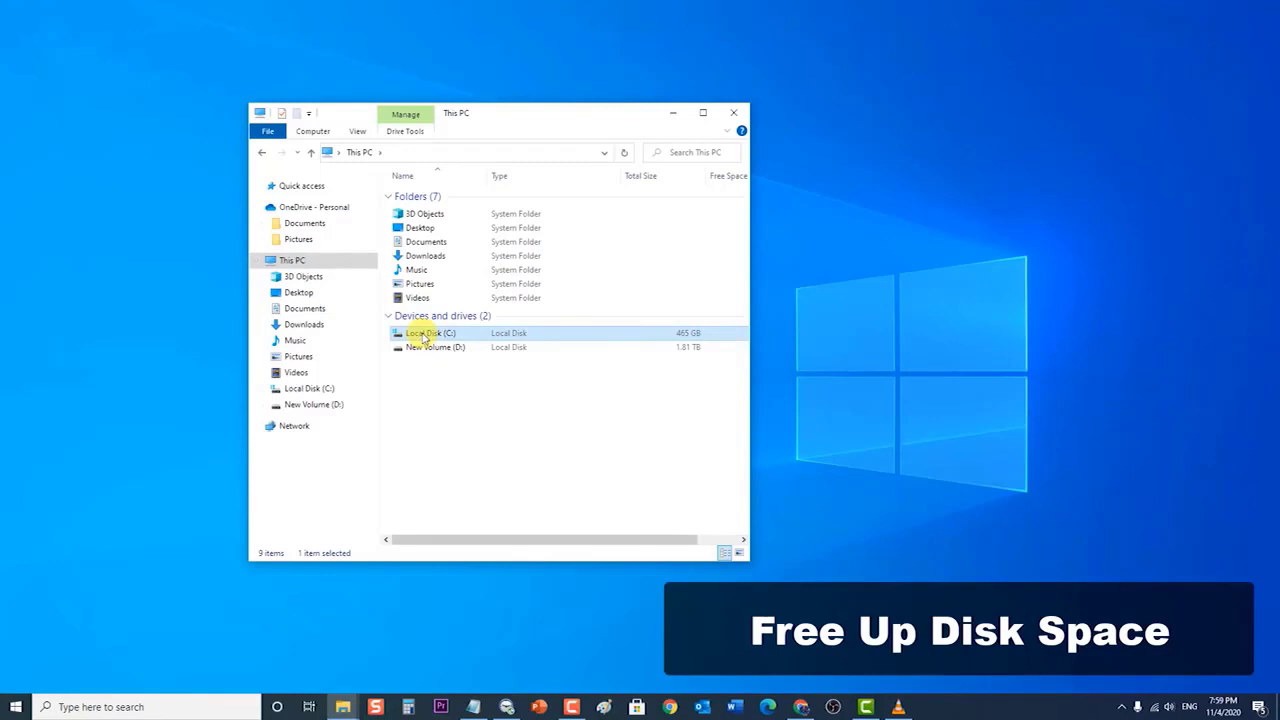
{"action": "right_click", "coordinate": [424, 338]}
{"action": "left_click", "coordinate": [524, 542]}
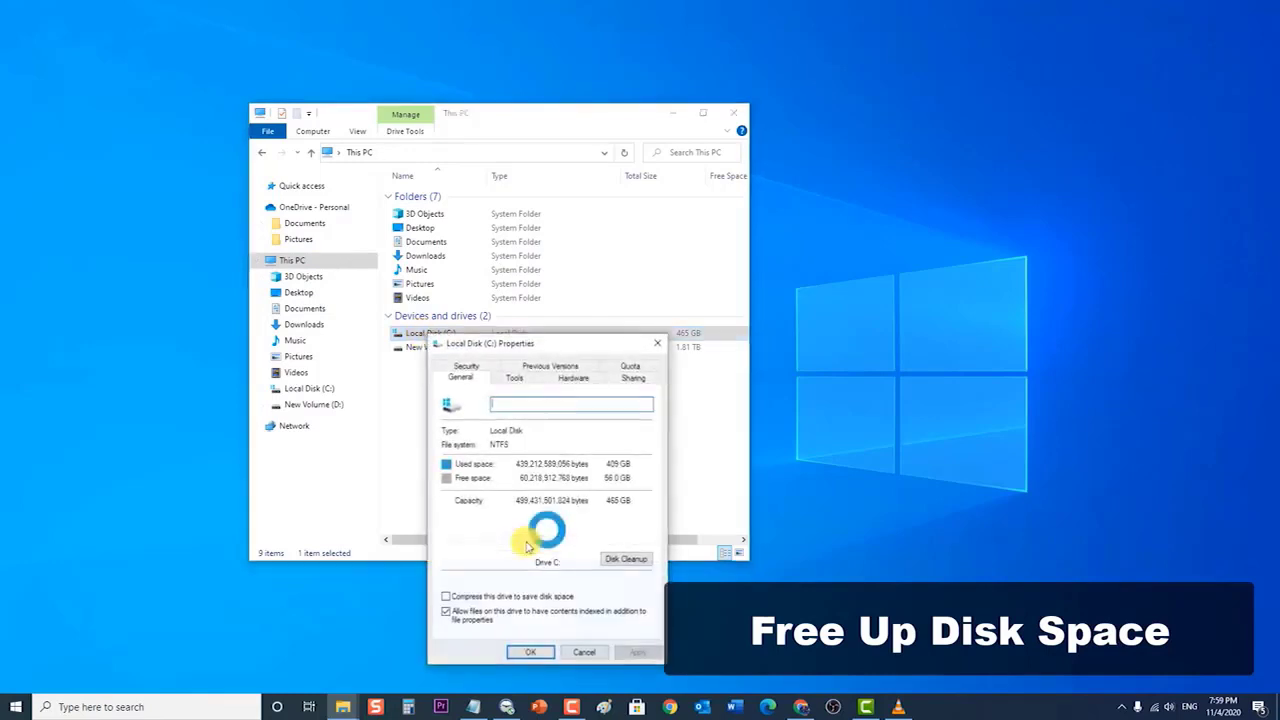
{"action": "left_click_drag", "start_coordinate": [568, 345], "coordinate": [564, 209]}
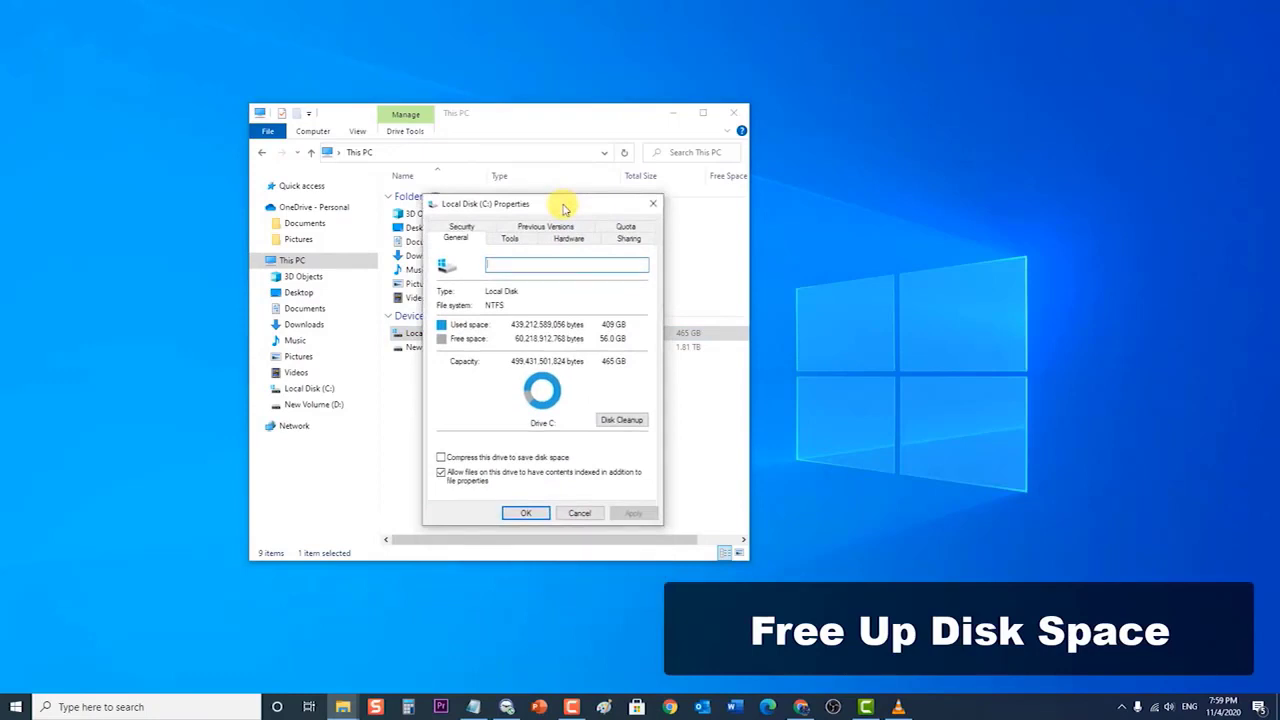
Step: Start Disk Cleanup for drive C: and rescan it to include system files
{"action": "left_click", "coordinate": [622, 420]}
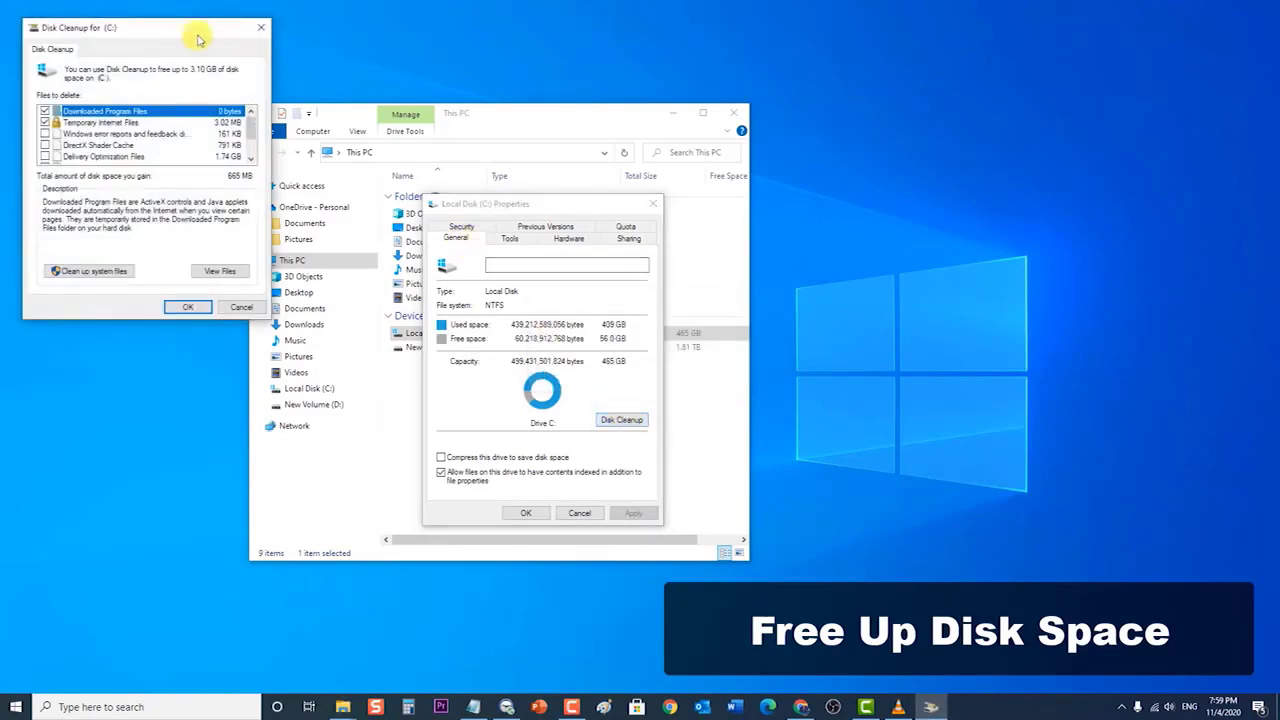
{"action": "left_click_drag", "start_coordinate": [194, 32], "coordinate": [256, 84]}
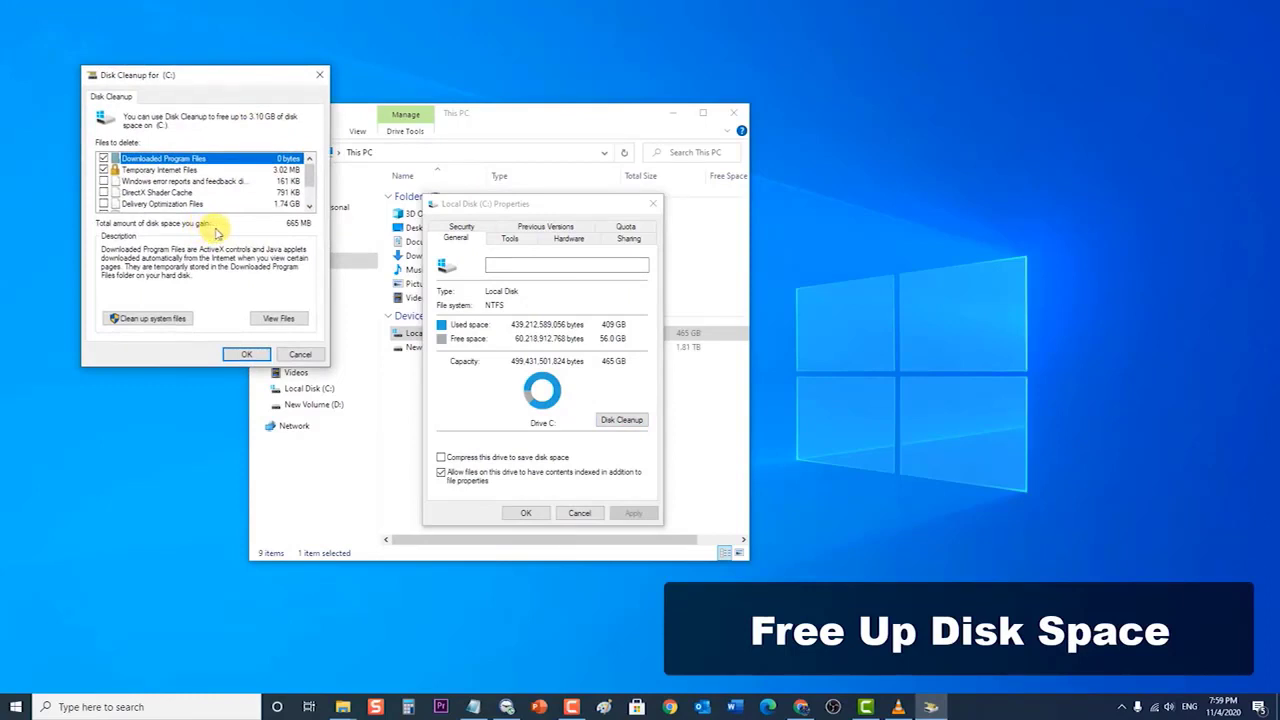
{"action": "left_click", "coordinate": [170, 318]}
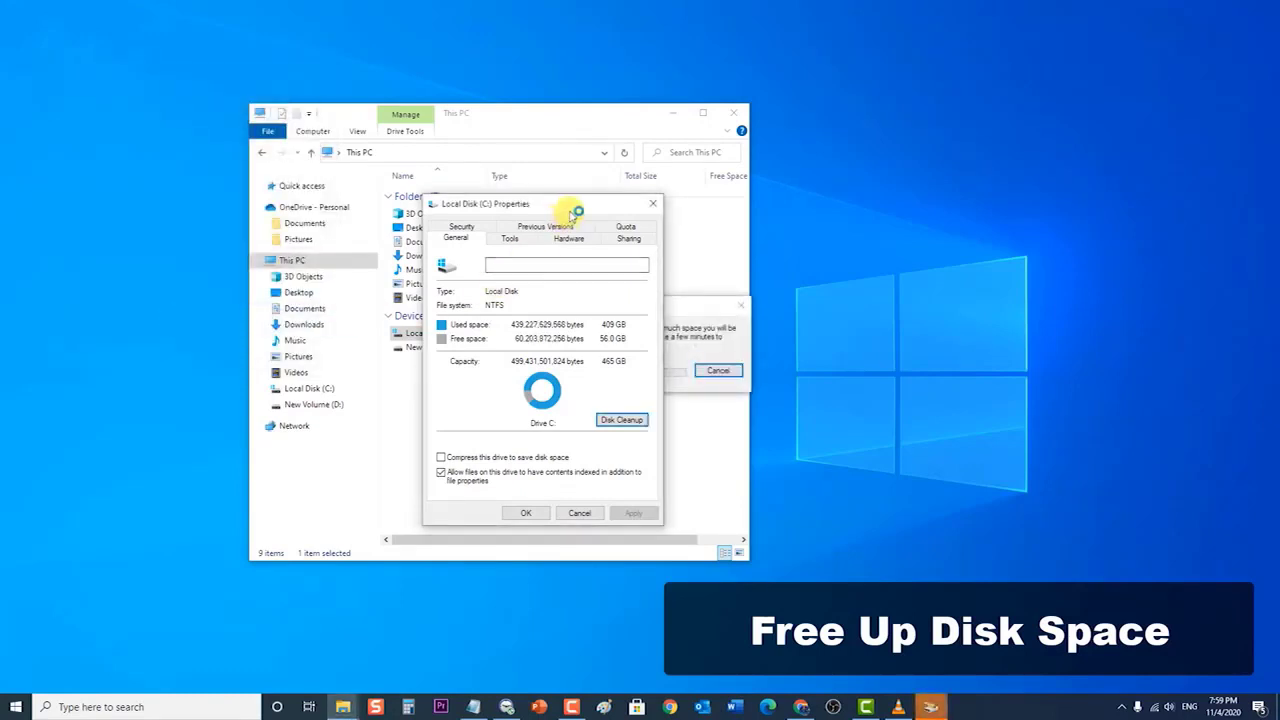
Step: Permanently delete the checked file categories from C:, then close the drive Properties window and File Explorer
{"action": "left_click_drag", "start_coordinate": [571, 209], "coordinate": [366, 200]}
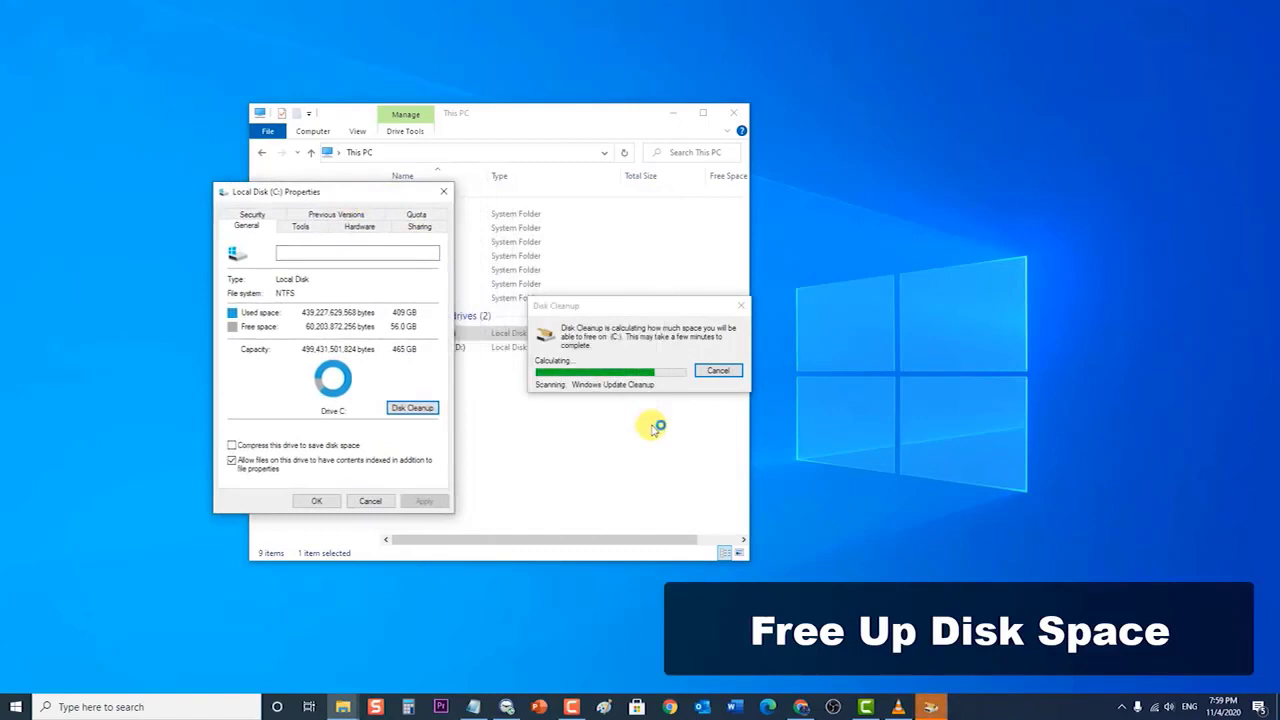
{"action": "left_click_drag", "start_coordinate": [383, 191], "coordinate": [621, 226]}
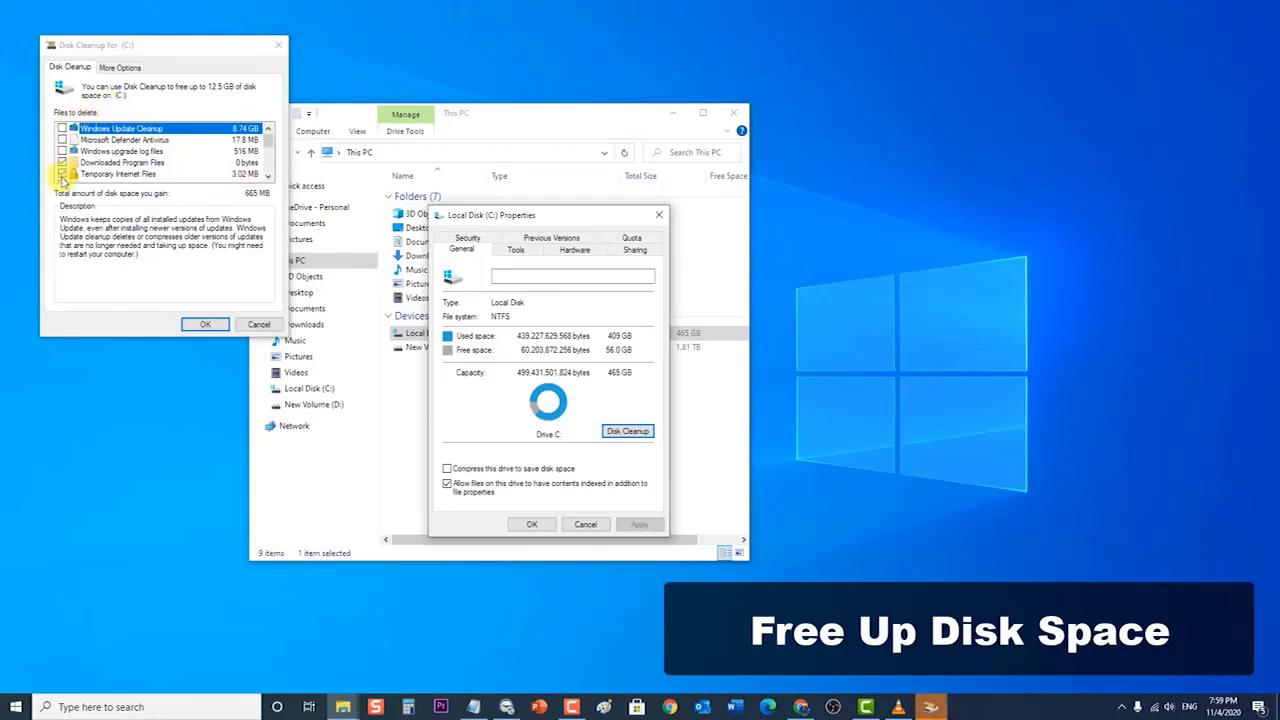
{"action": "left_click", "coordinate": [204, 325]}
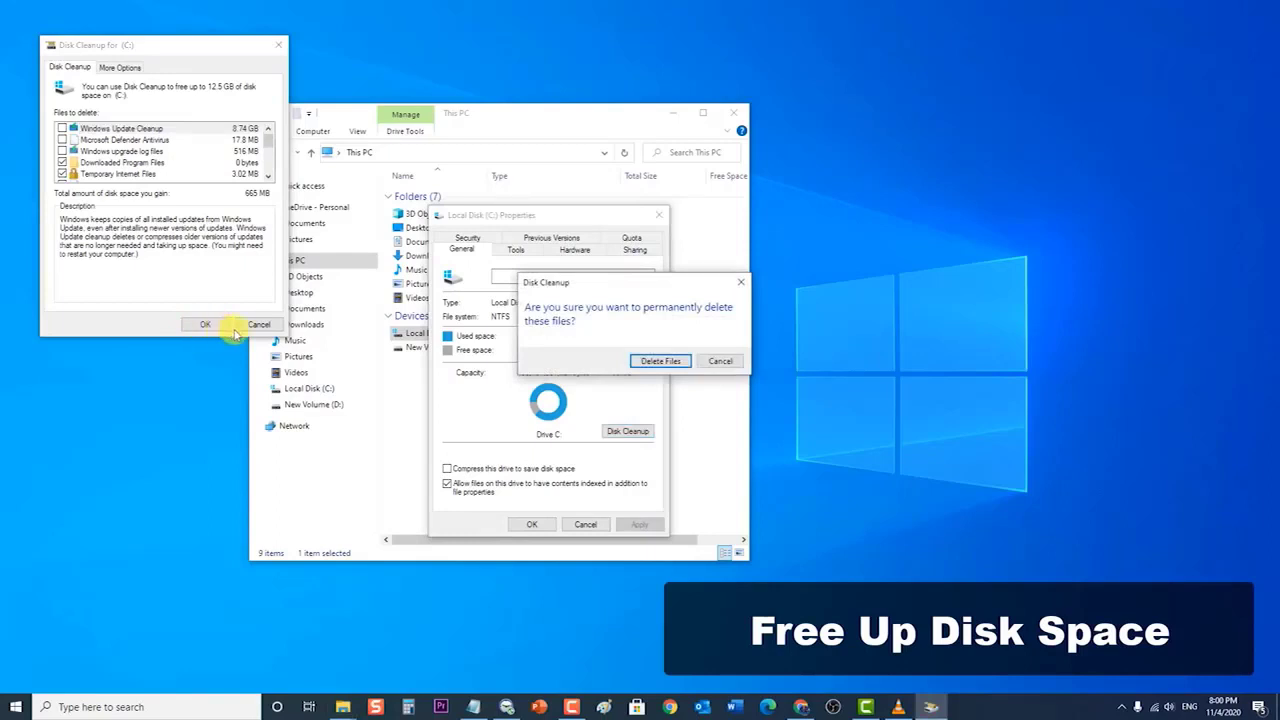
{"action": "left_click", "coordinate": [661, 363]}
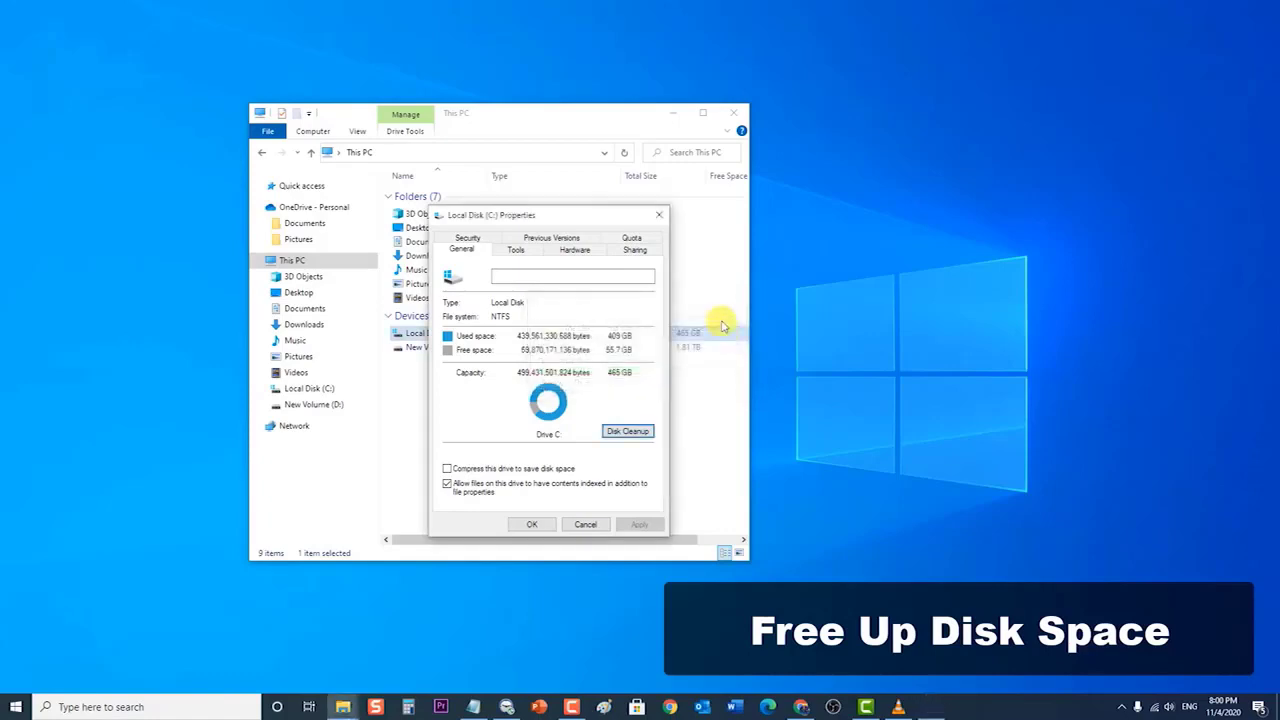
{"action": "left_click", "coordinate": [658, 216]}
{"action": "left_click", "coordinate": [734, 112]}
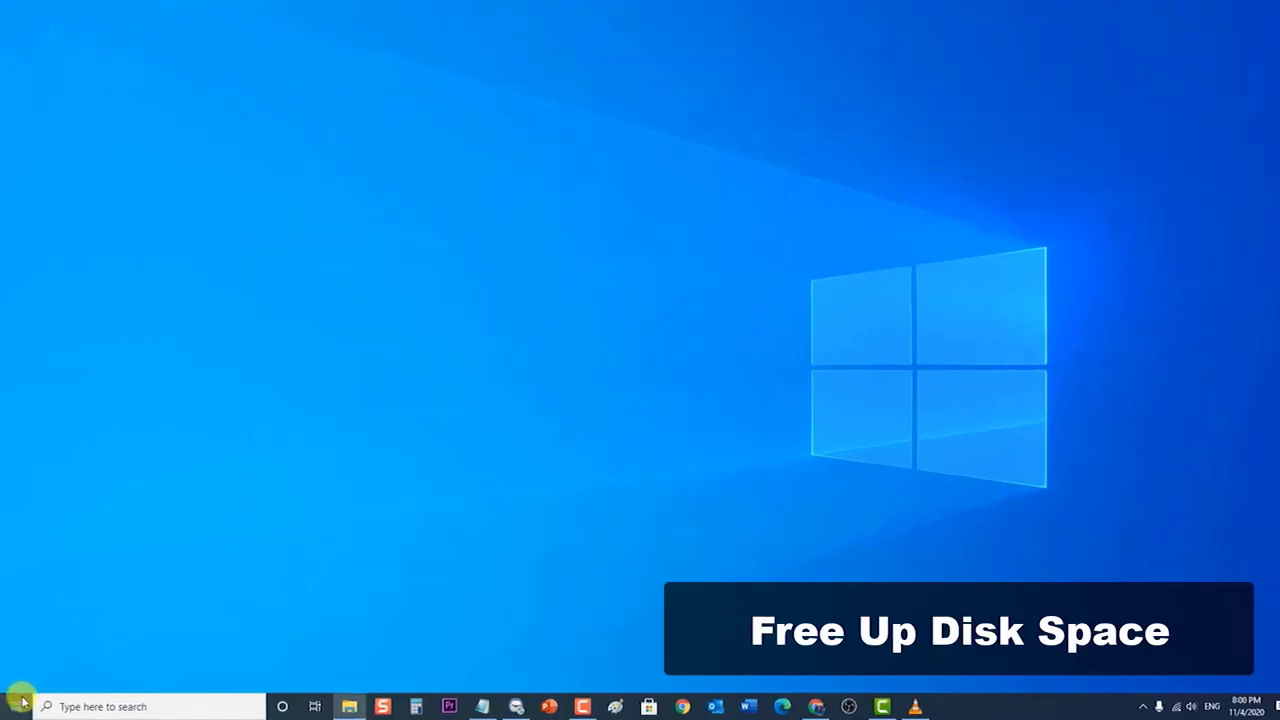
{"action": "left_click", "coordinate": [16, 705]}
{"action": "left_click", "coordinate": [24, 664]}
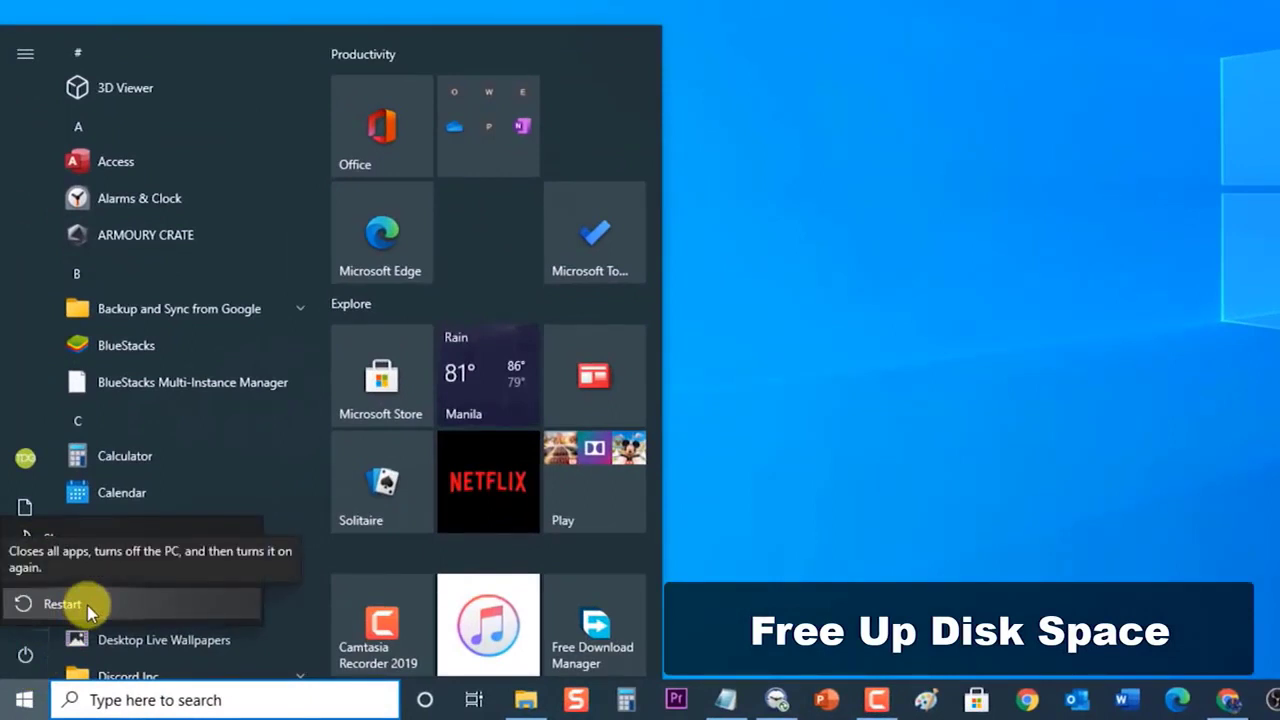
{"action": "left_click", "coordinate": [1024, 220]}
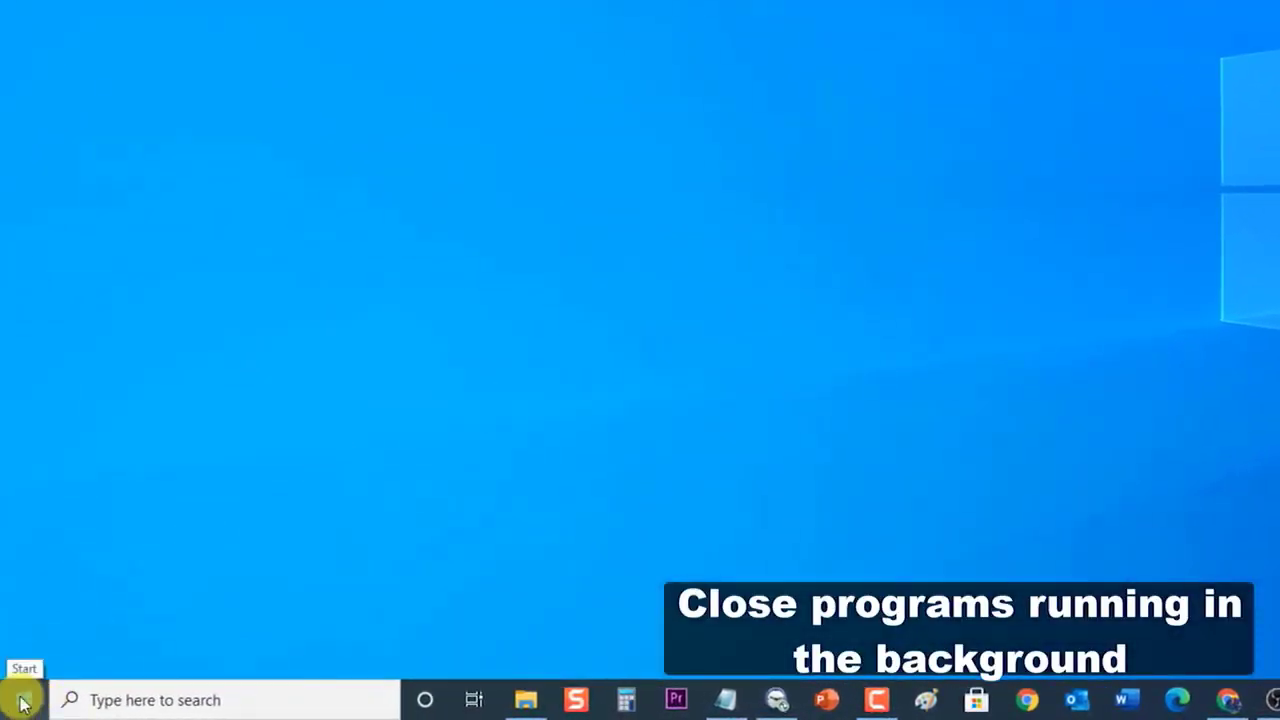
Step: Launch Task Manager from the Start button's Win+X quick-link menu
{"action": "right_click", "coordinate": [24, 704]}
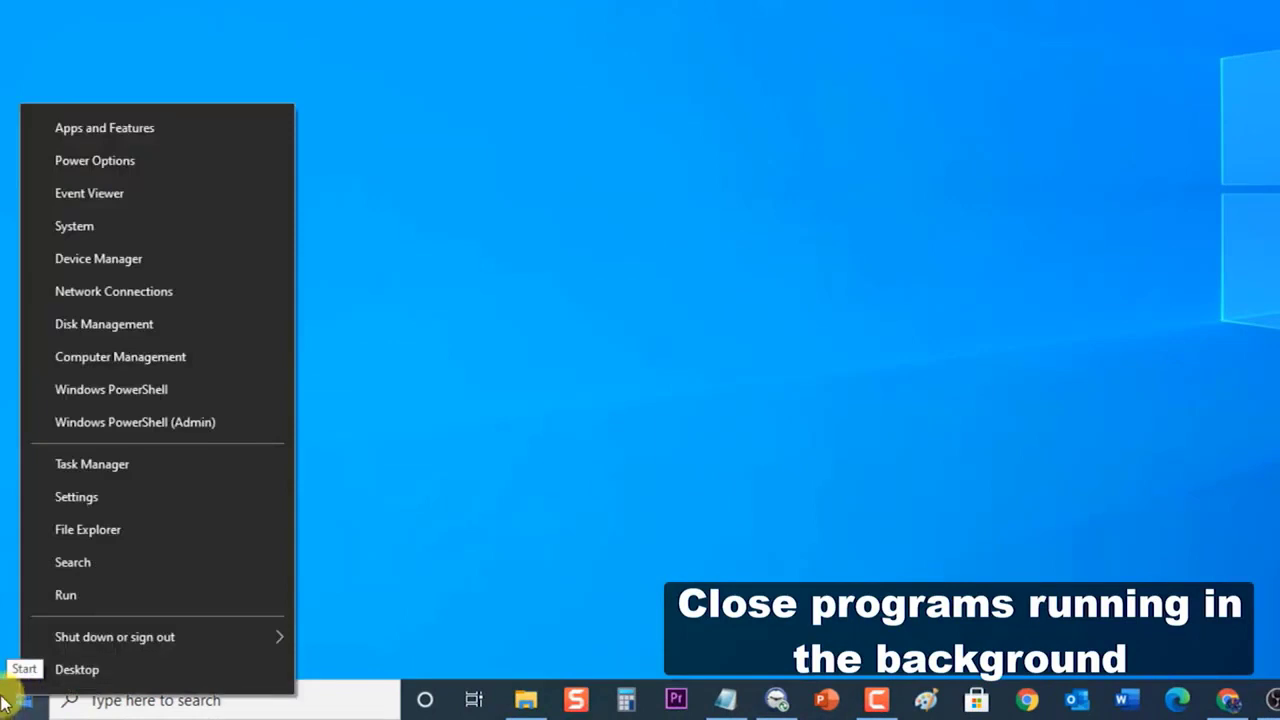
{"action": "left_click", "coordinate": [100, 464]}
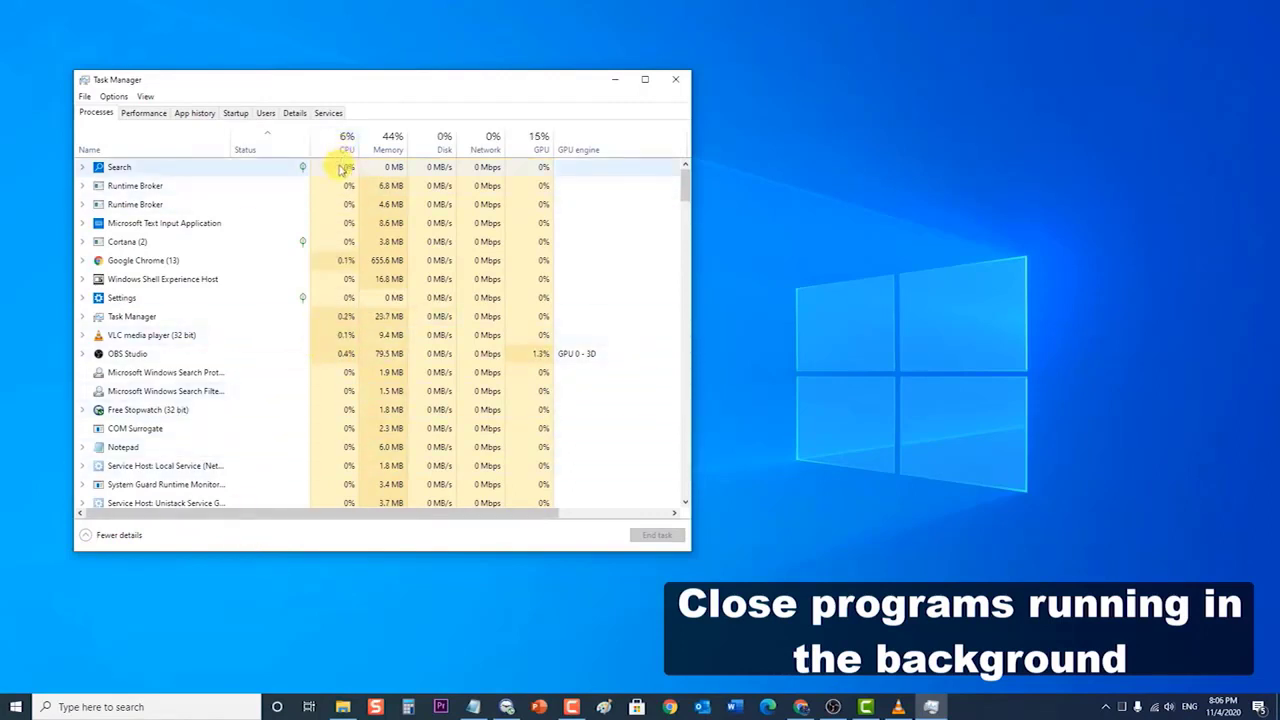
Step: End the OBS Studio process in the Processes list, then close Task Manager
{"action": "scroll", "coordinate": [322, 255], "scroll_direction": "down", "scroll_amount": 1}
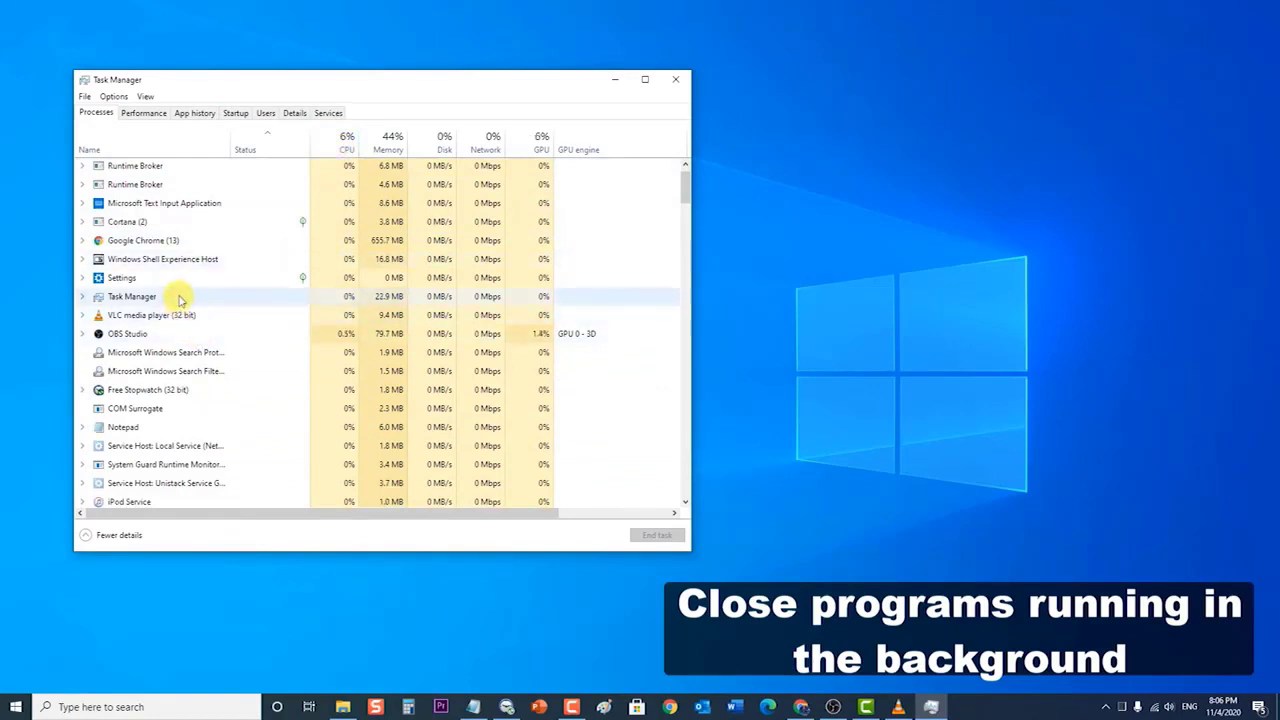
{"action": "scroll", "coordinate": [200, 313], "scroll_direction": "down", "scroll_amount": 4}
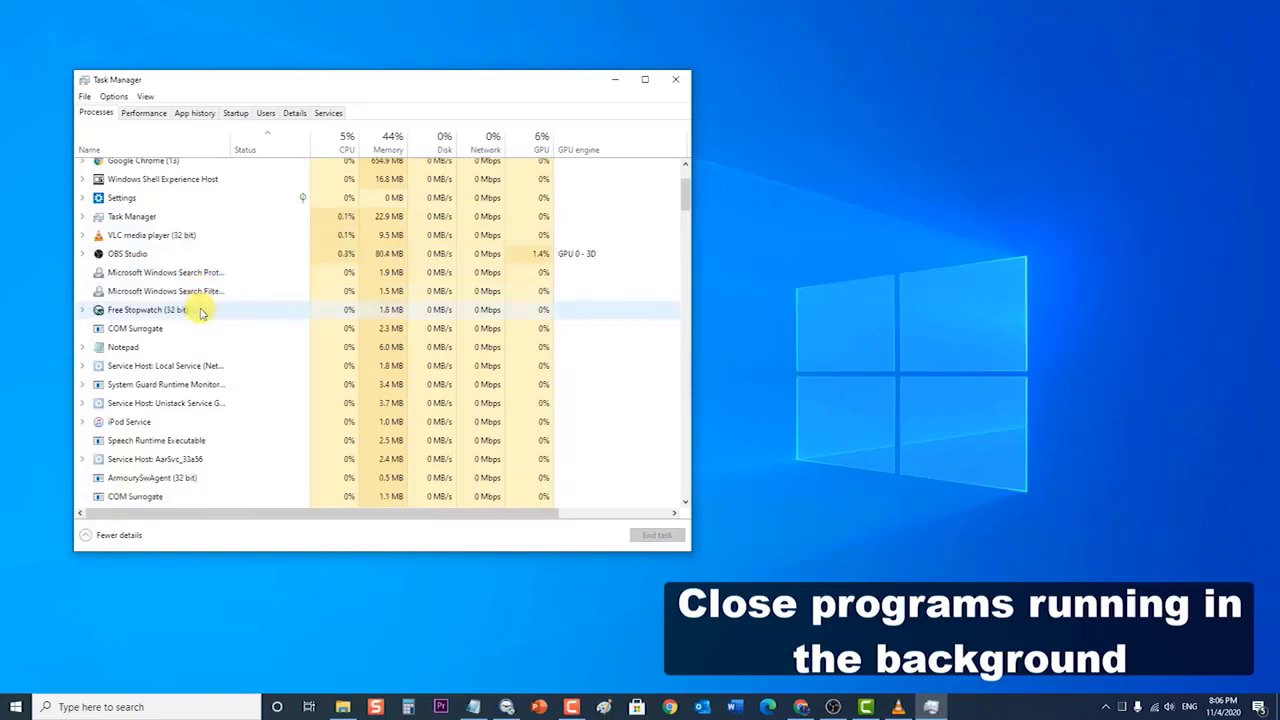
{"action": "scroll", "coordinate": [200, 313], "scroll_direction": "down", "scroll_amount": 3}
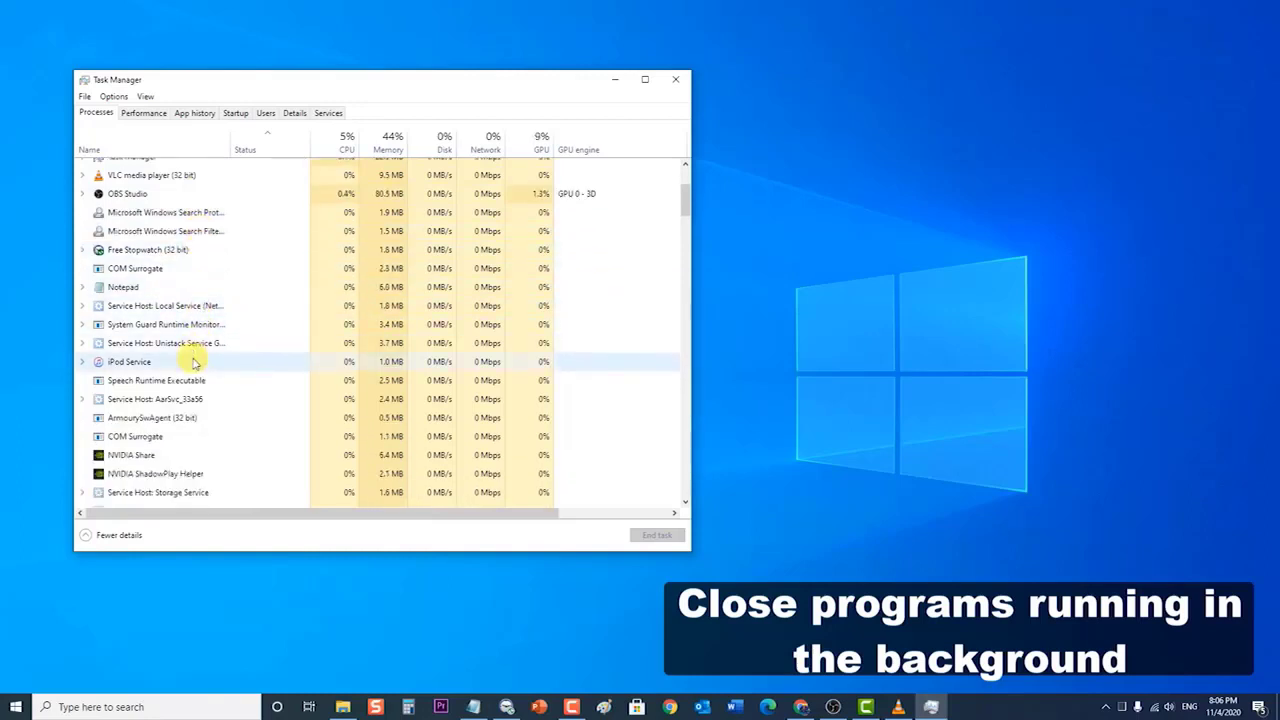
{"action": "scroll", "coordinate": [346, 246], "scroll_direction": "up", "scroll_amount": 2}
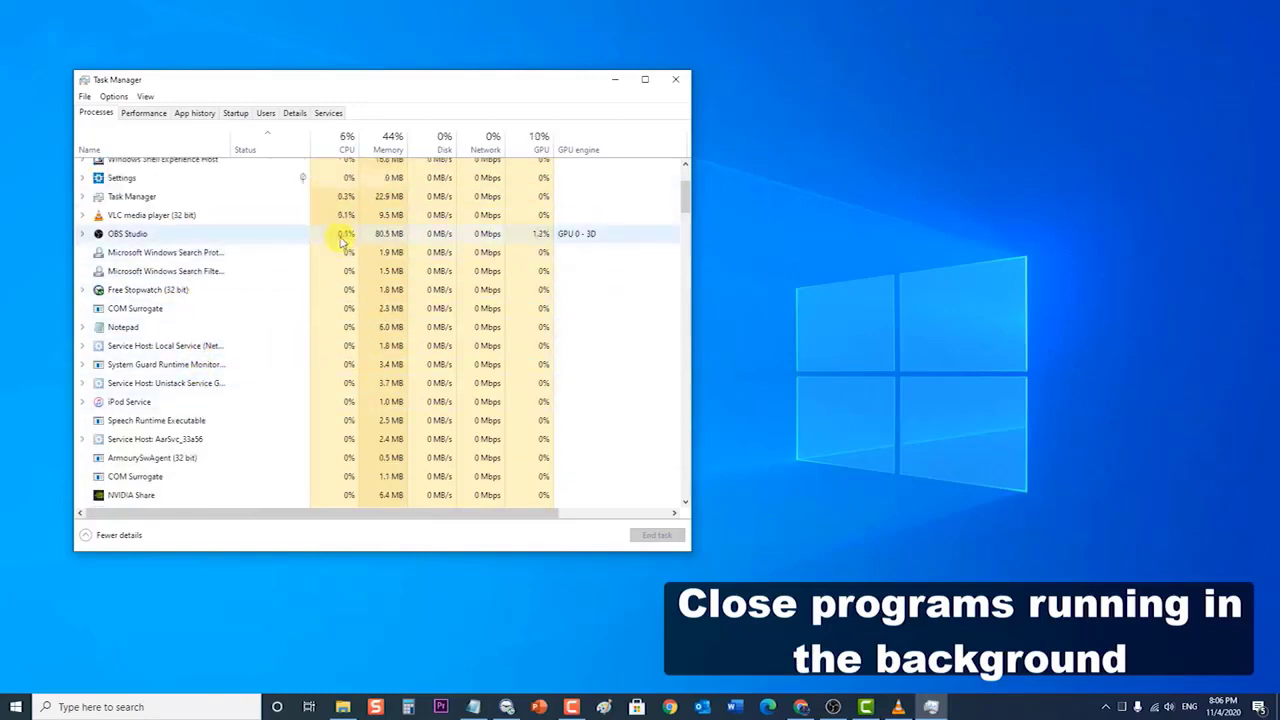
{"action": "left_click", "coordinate": [340, 240]}
{"action": "right_click", "coordinate": [342, 240]}
{"action": "key", "text": "Escape"}
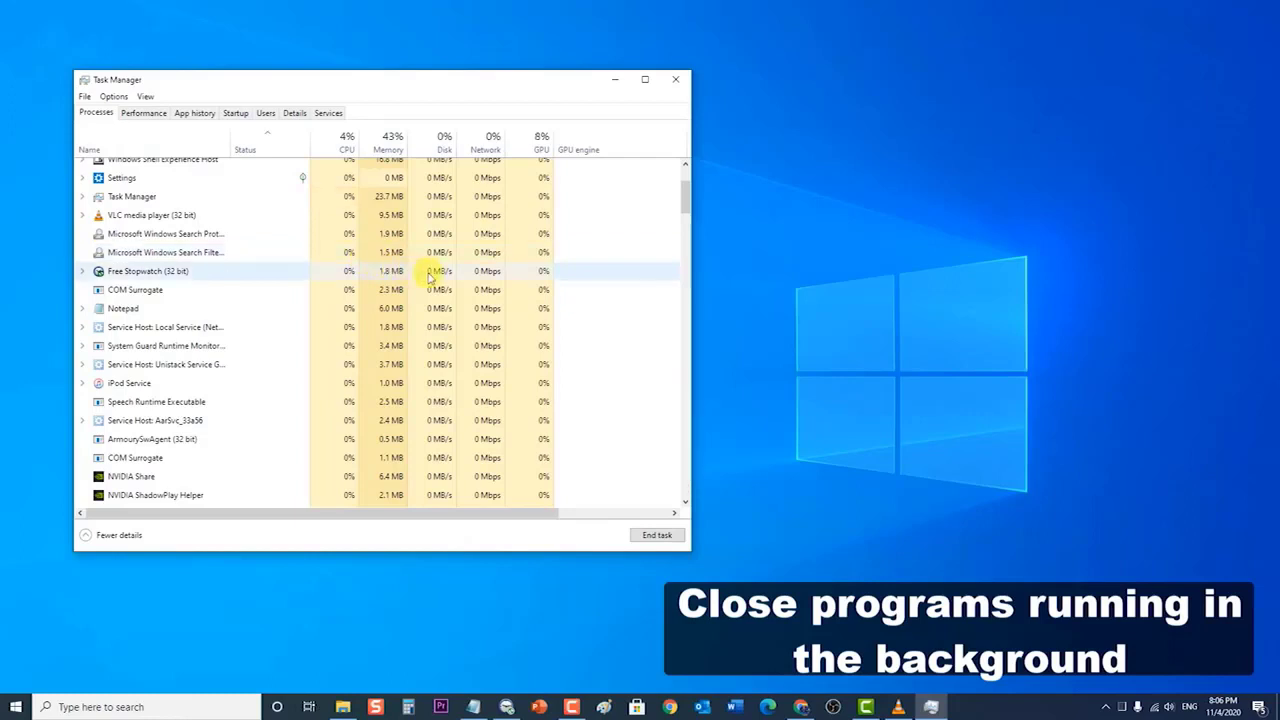
{"action": "scroll", "coordinate": [323, 318], "scroll_direction": "down", "scroll_amount": 4}
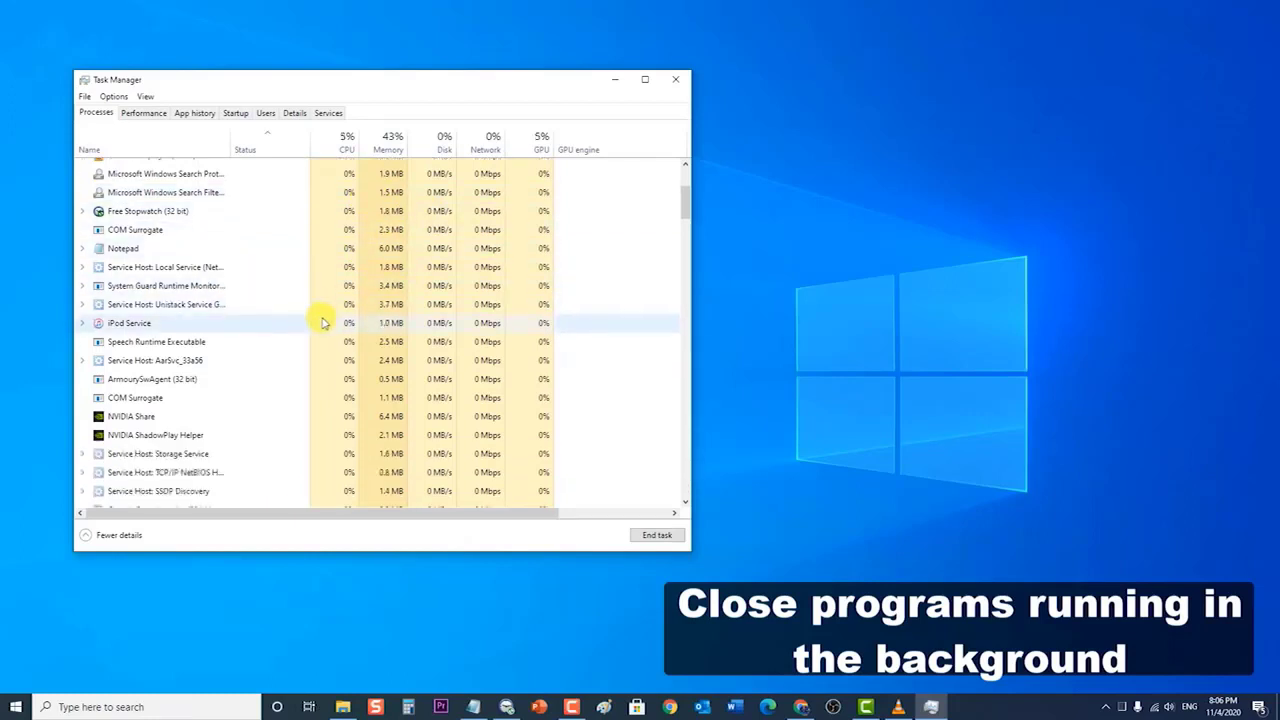
{"action": "left_click", "coordinate": [716, 337]}
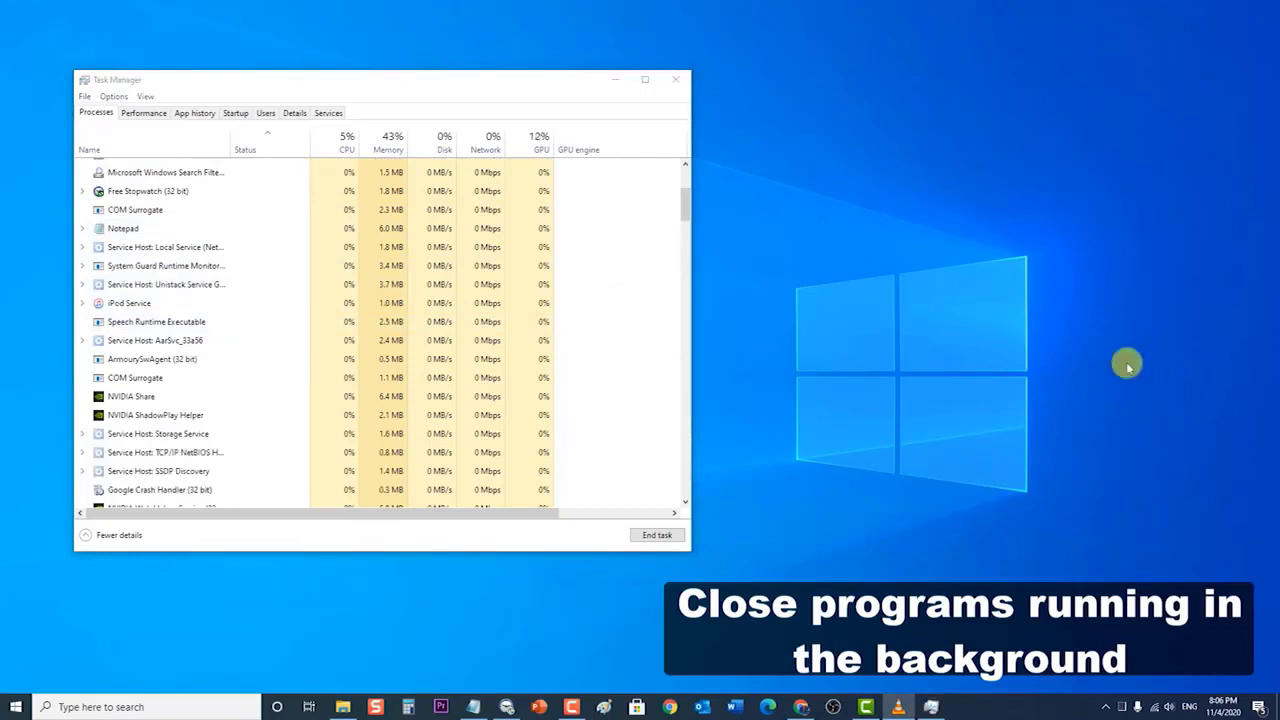
{"action": "scroll", "coordinate": [462, 398], "scroll_direction": "down", "scroll_amount": 3}
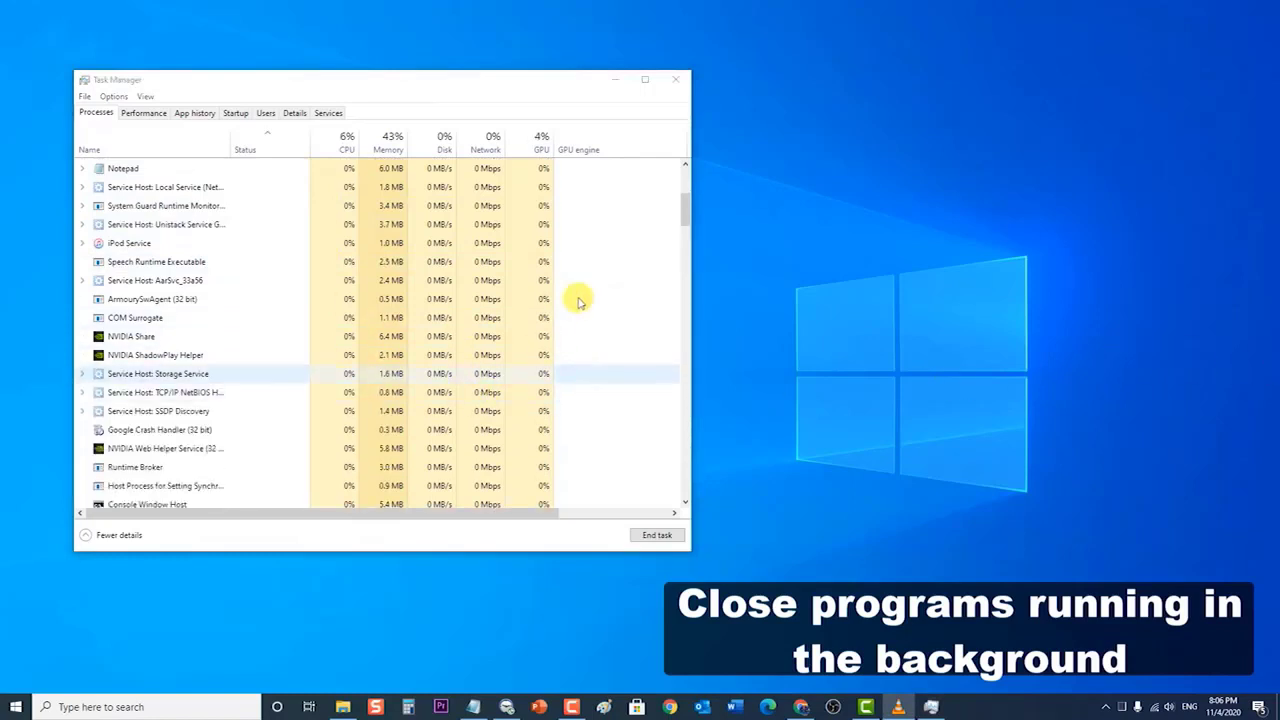
{"action": "left_click", "coordinate": [678, 83]}
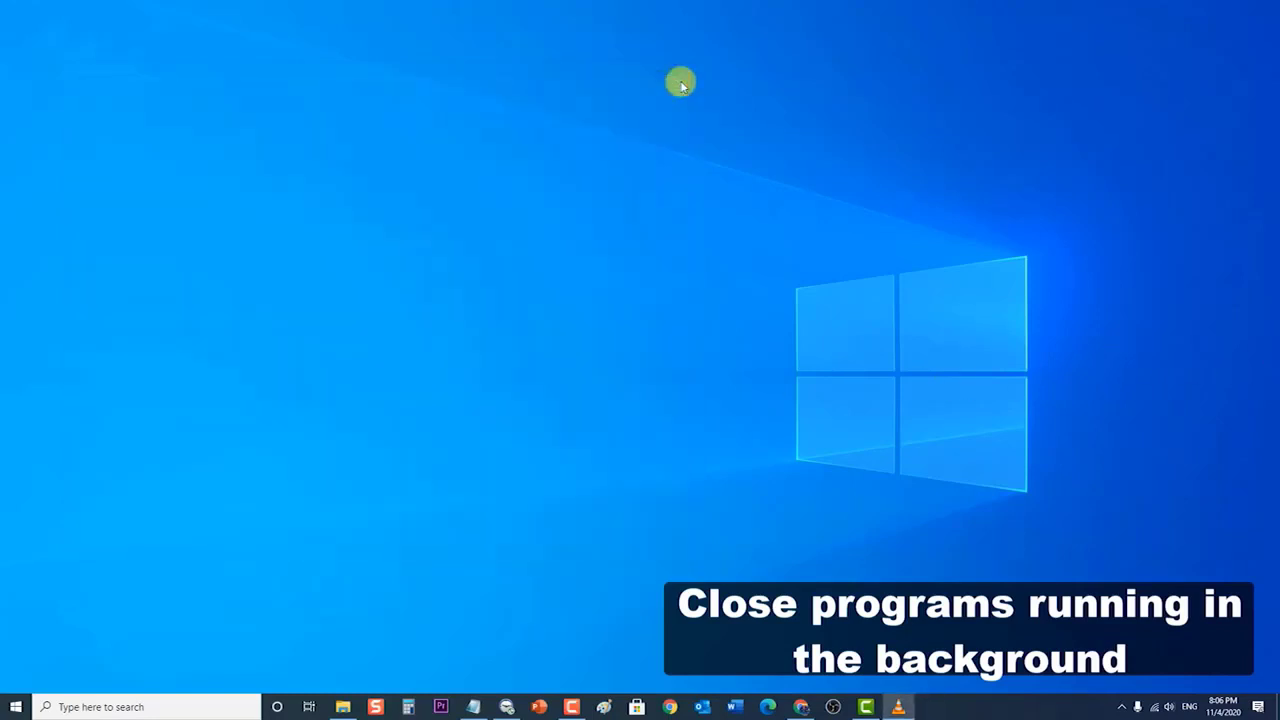